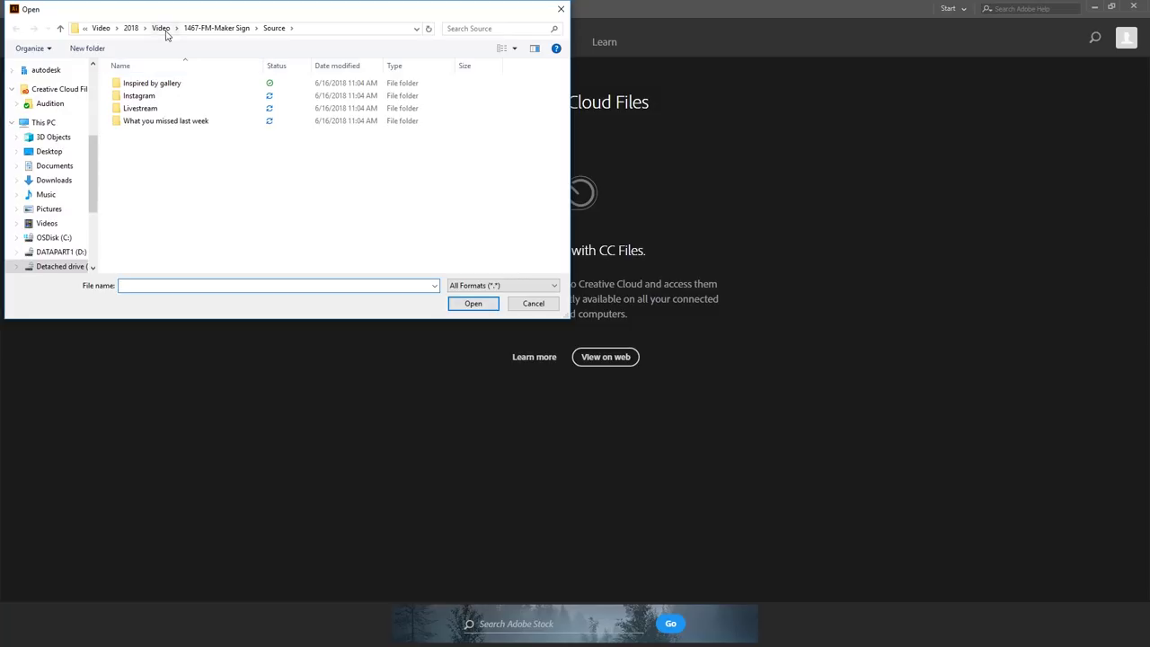
Open Fusion_360_2017_lockup_OL_1line_no_year.png from the Livestream folder inside 1467-FM-Maker Sign > Source.
double_click(166, 158)
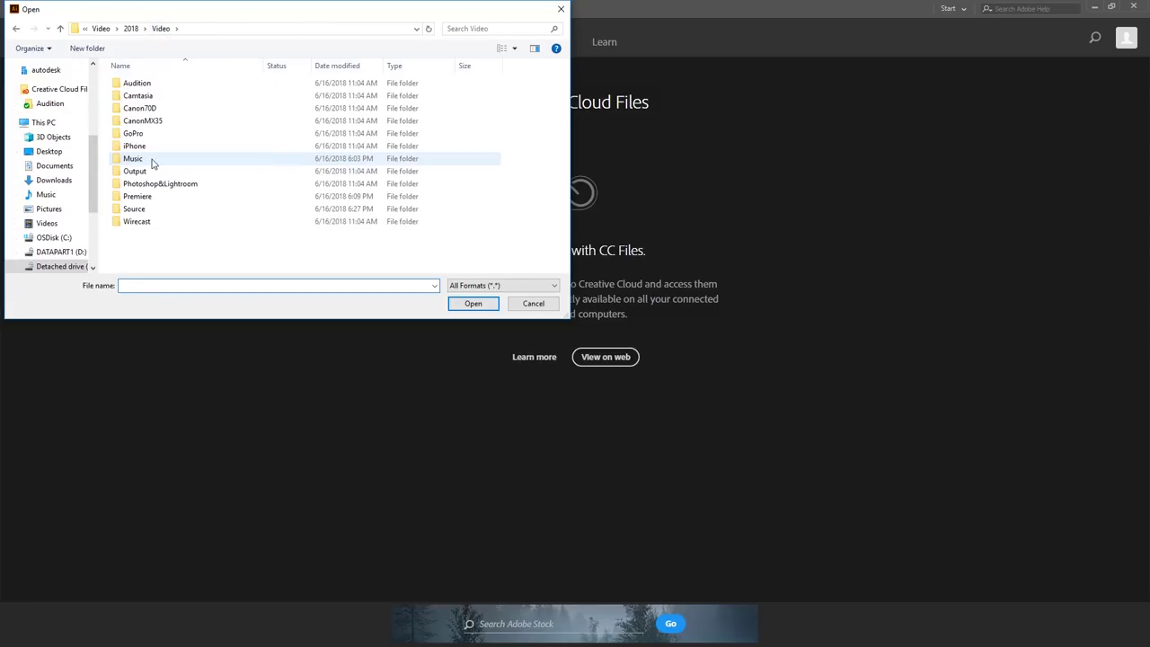
double_click(152, 212)
double_click(154, 107)
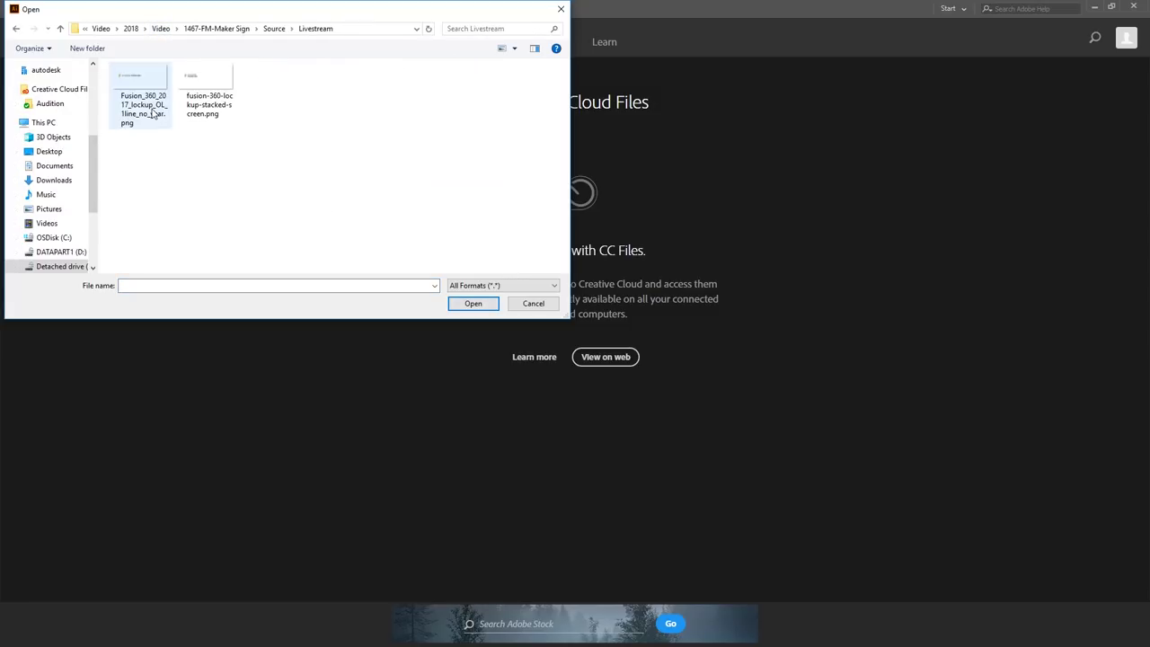
double_click(144, 89)
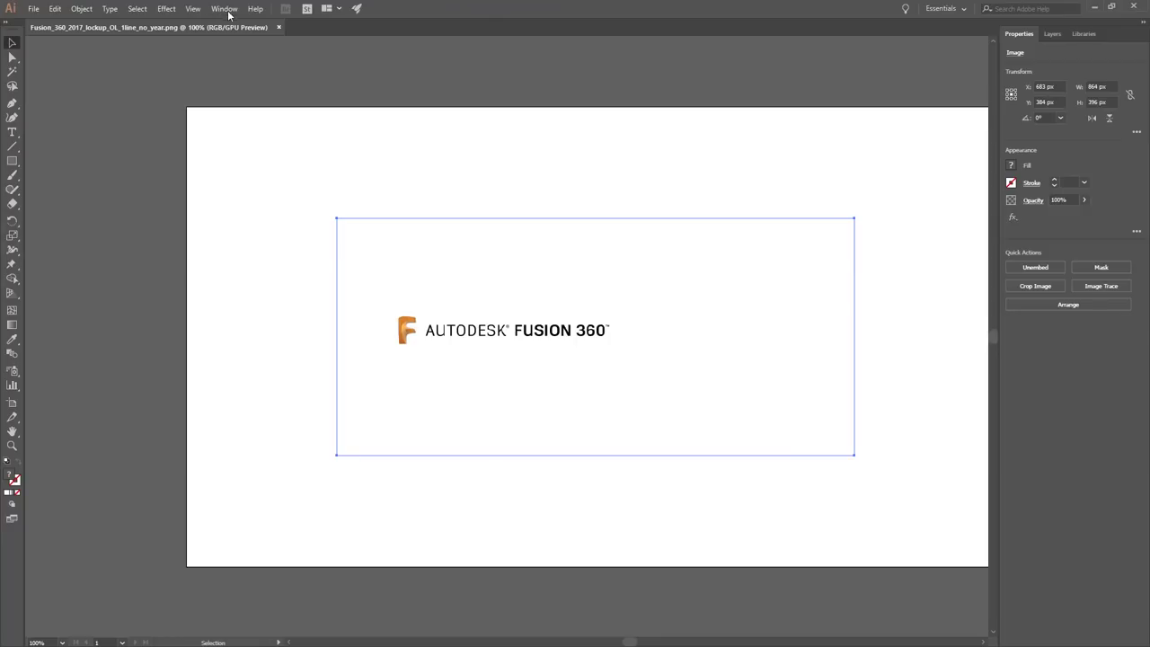
Trace the logo image in black and white with Image Trace, using the default preset.
left_click(224, 9)
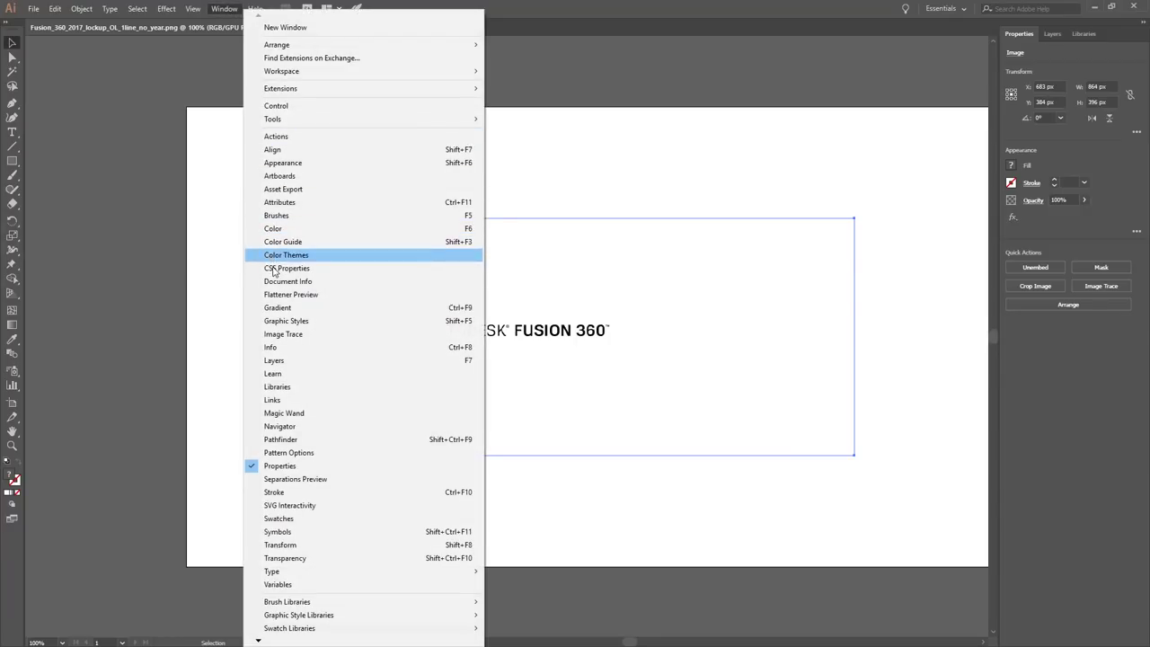
left_click(285, 335)
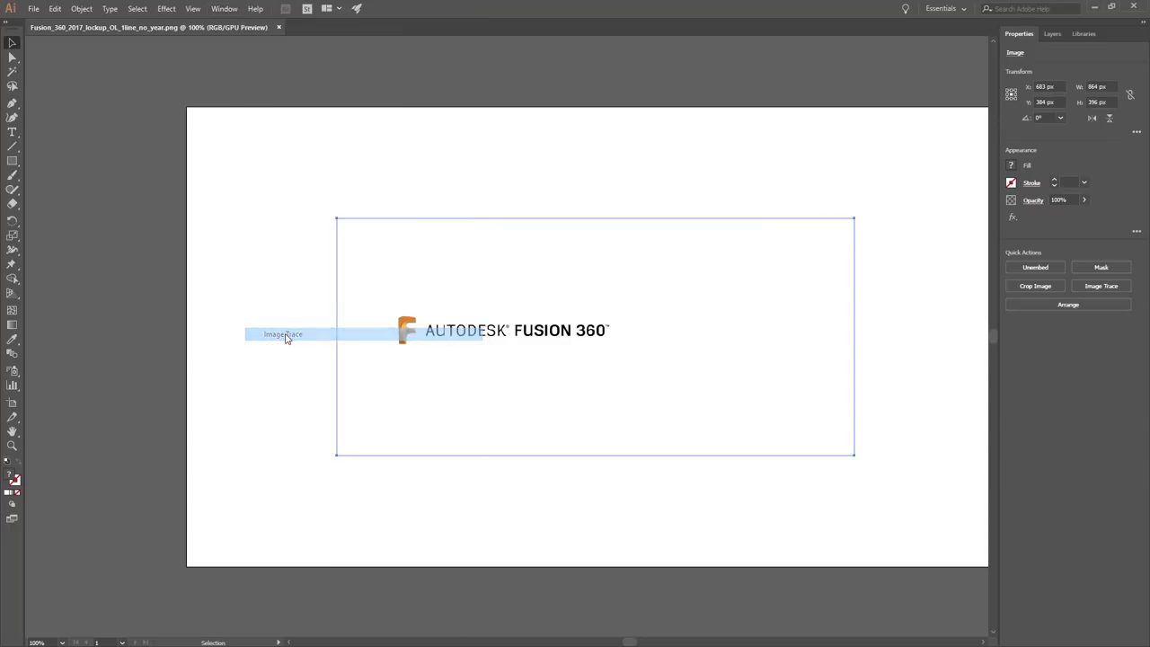
left_click(815, 193)
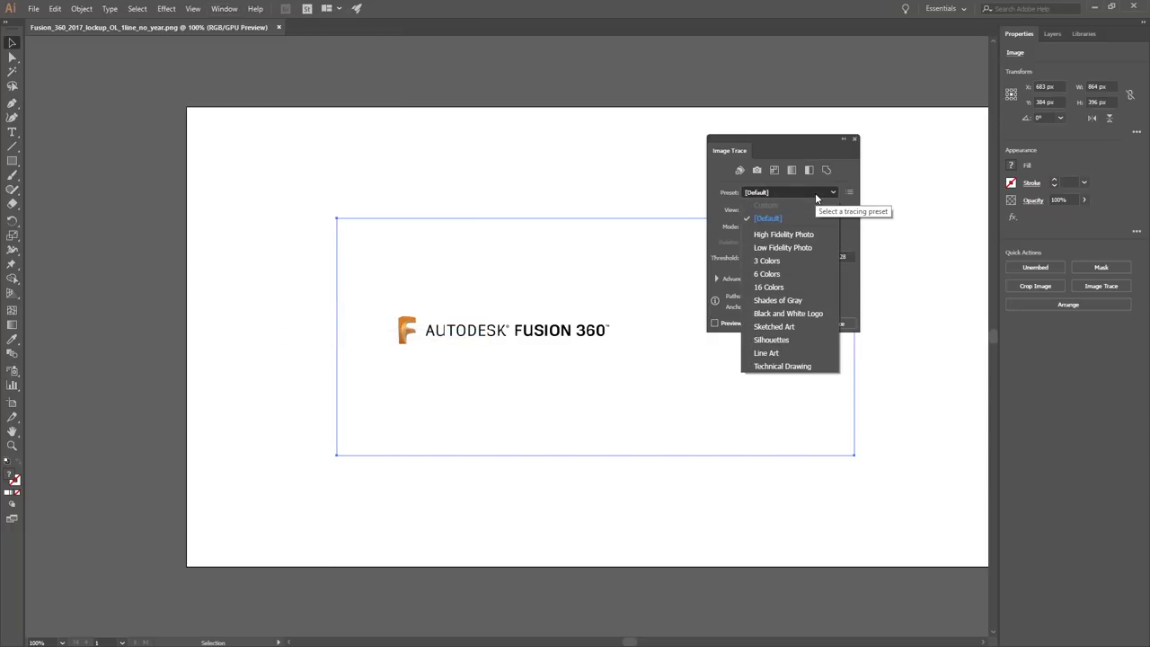
left_click(816, 195)
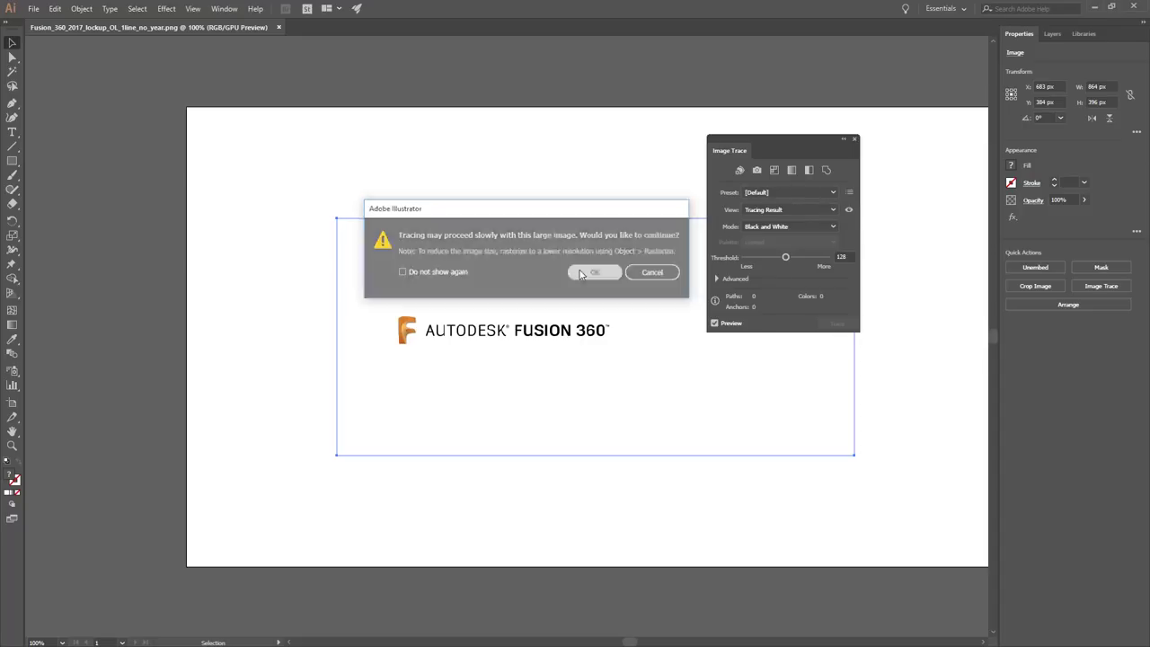
left_click(582, 272)
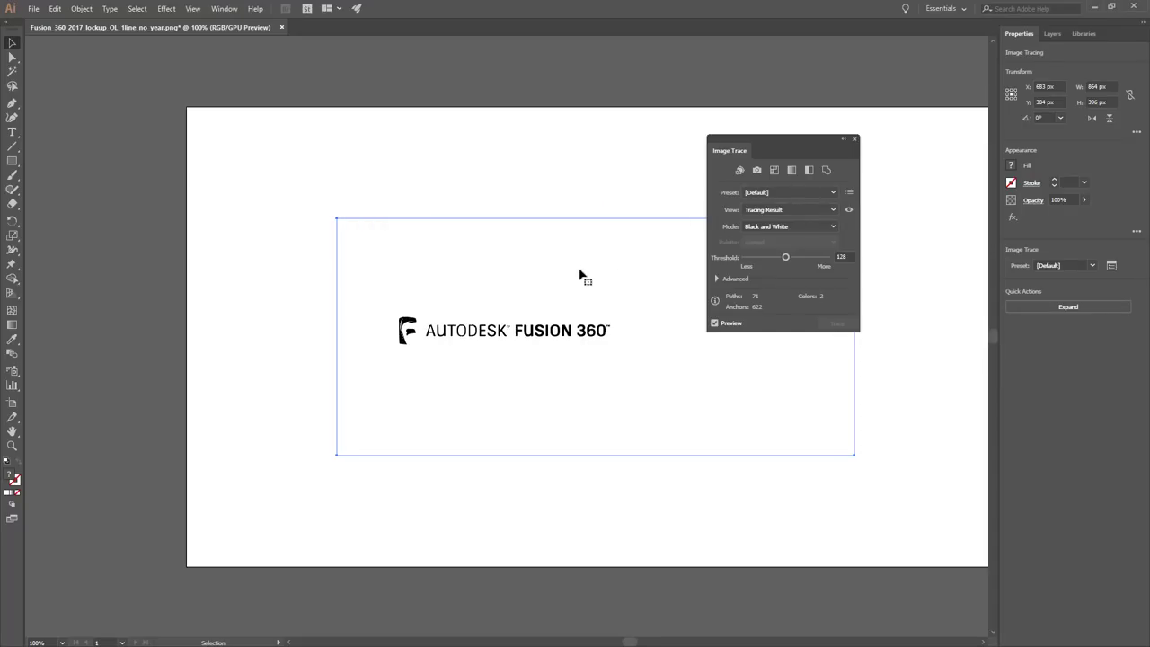
left_click(855, 139)
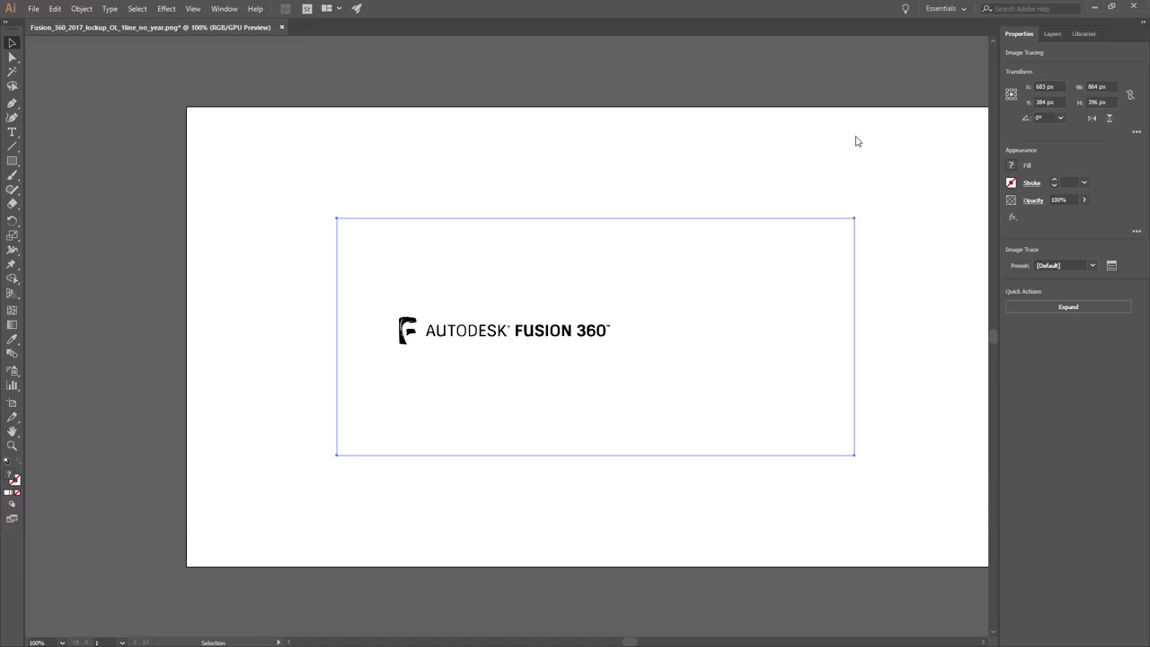
Export the traced logo as the SVG file Fusion_360_2017_lockup_OL_1line_no_year.svg in the Source folder, using the default SVG options.
left_click(36, 8)
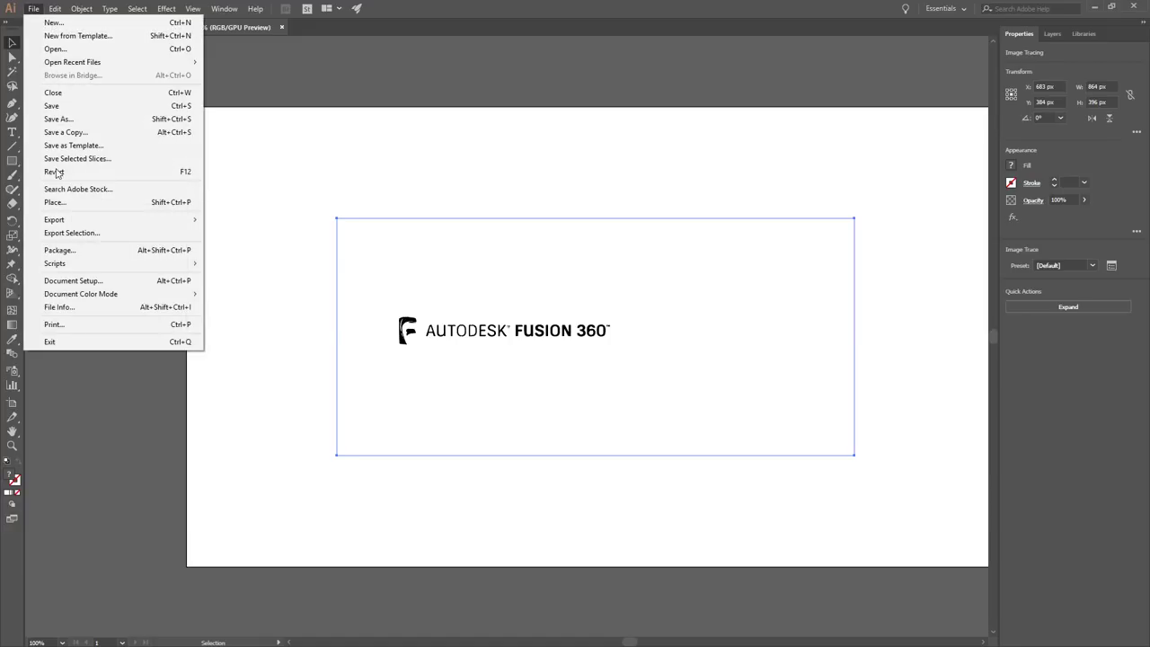
mouse_move(55, 220)
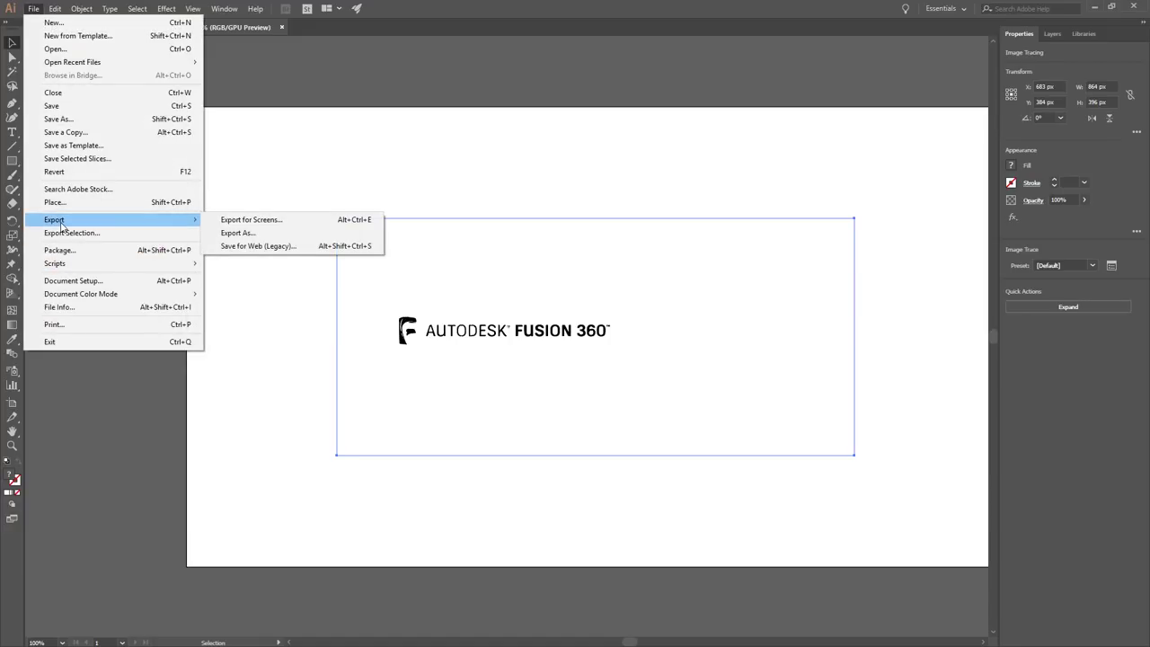
left_click(240, 233)
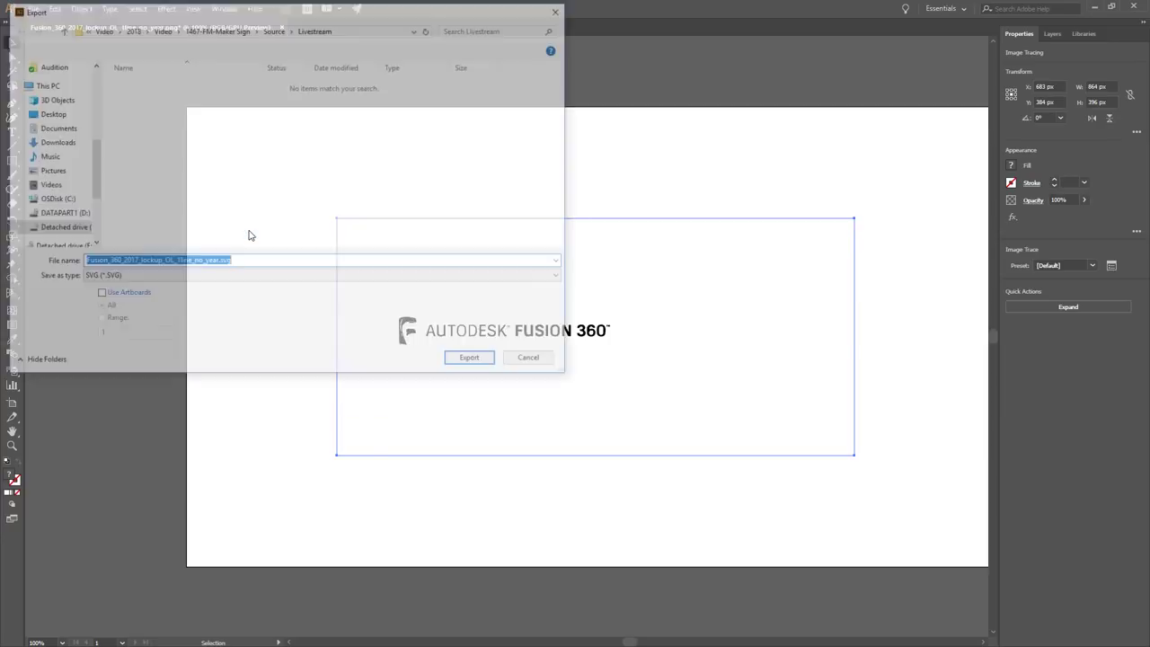
left_click(203, 276)
left_click(188, 378)
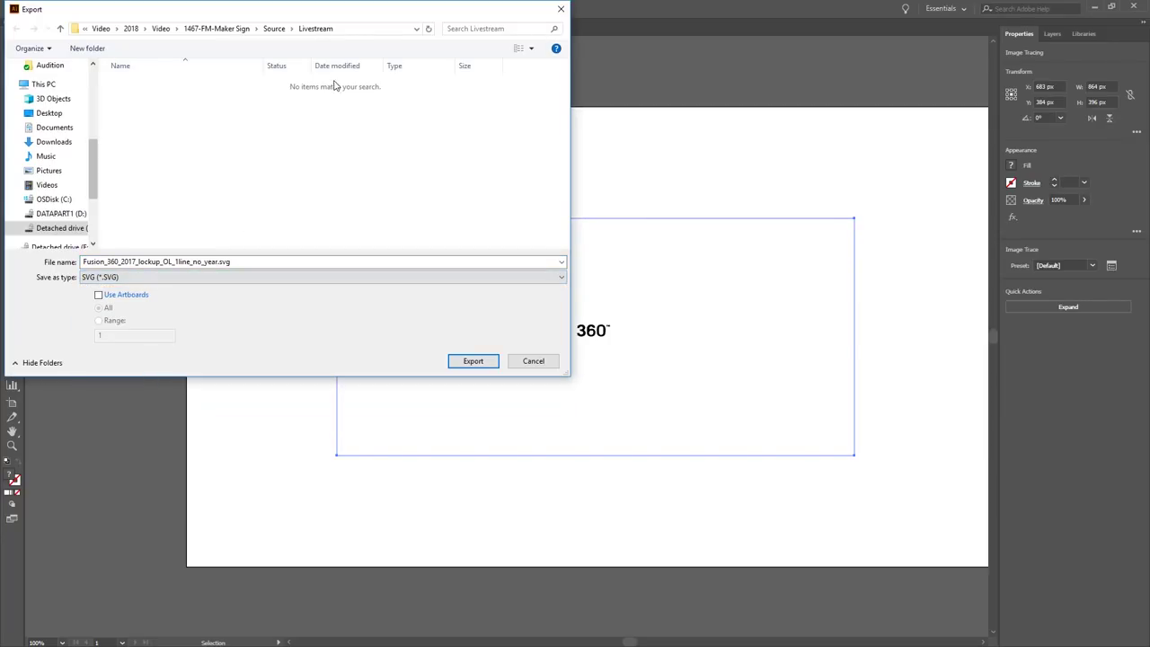
left_click(274, 29)
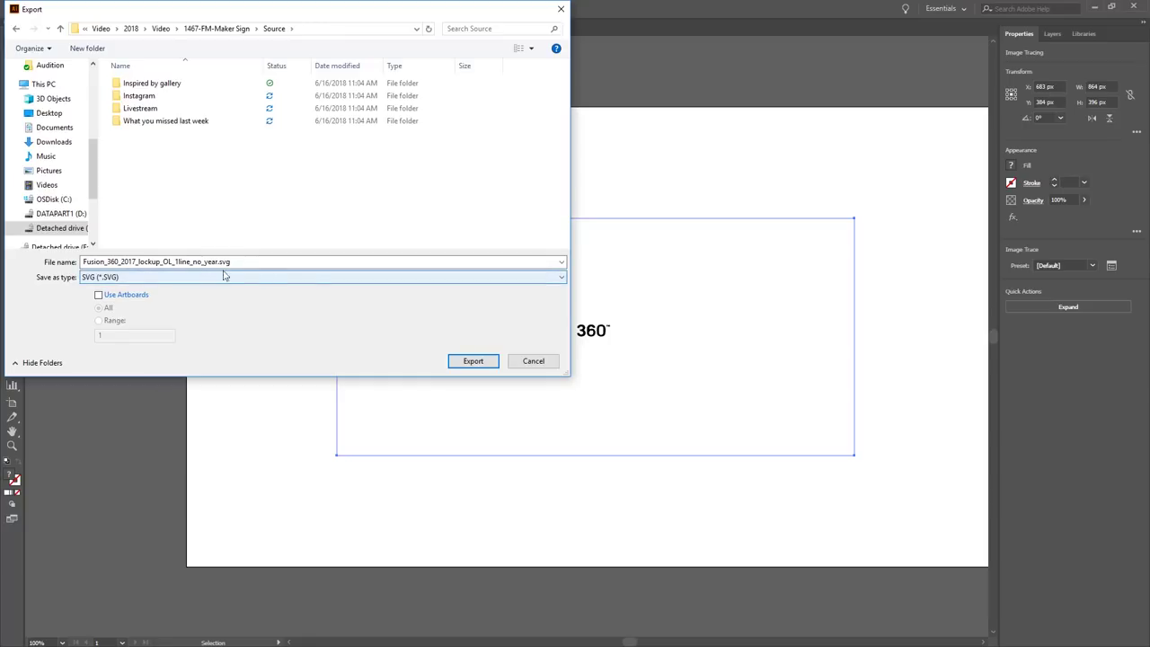
left_click(469, 362)
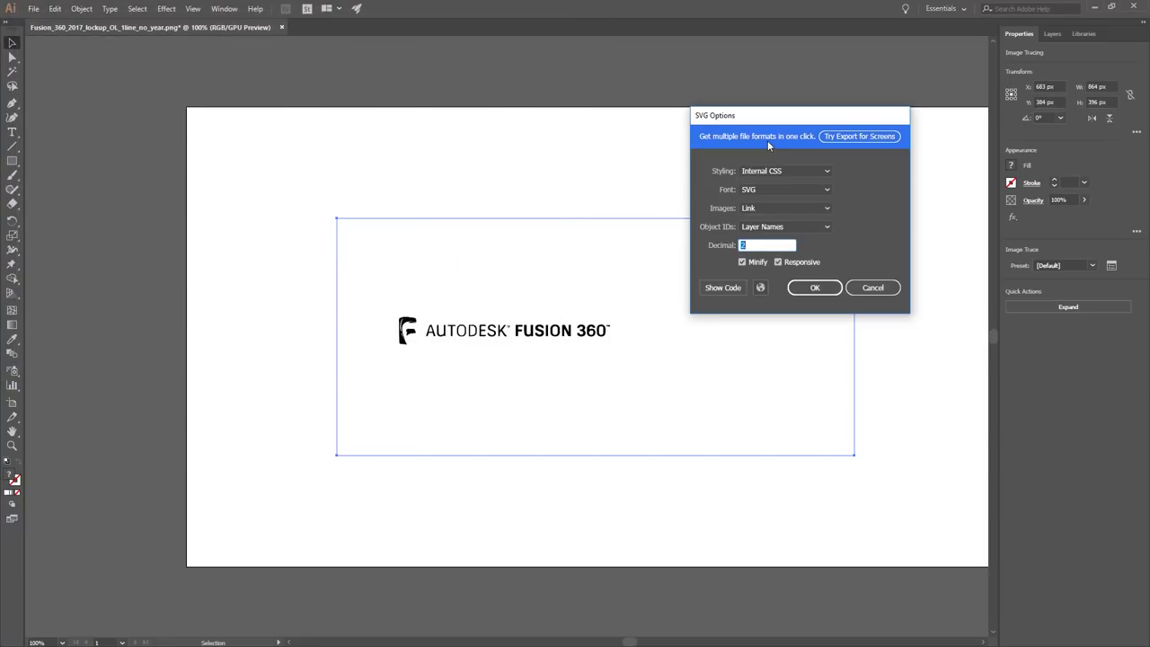
left_click(815, 287)
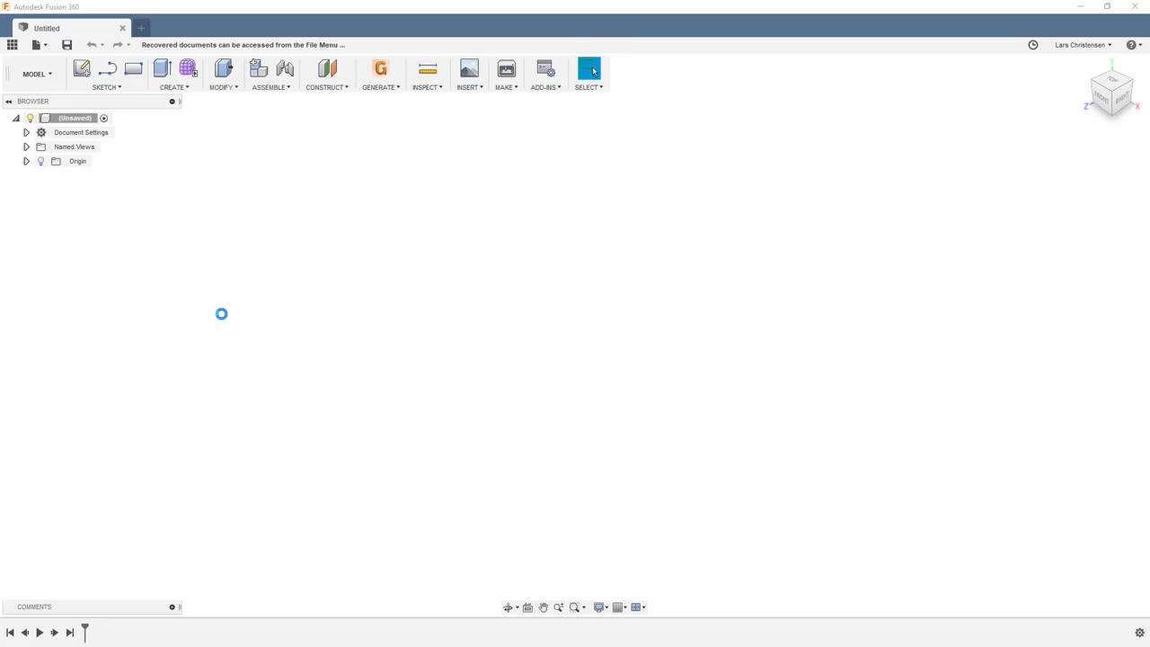
Switch to Fusion 360 and sketch a 20 in by 20 in center rectangle on the horizontal plane, centred on the origin.
left_click(84, 75)
left_click(583, 369)
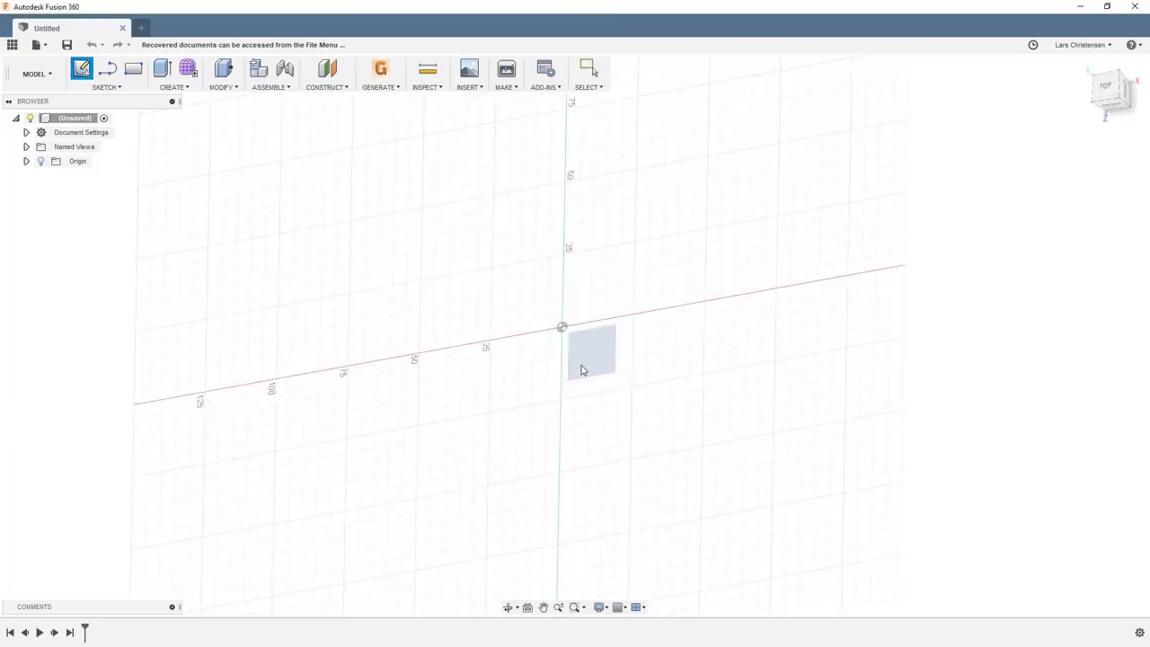
key("s")
left_click(609, 393)
left_click(536, 305)
type("20 in20 in")
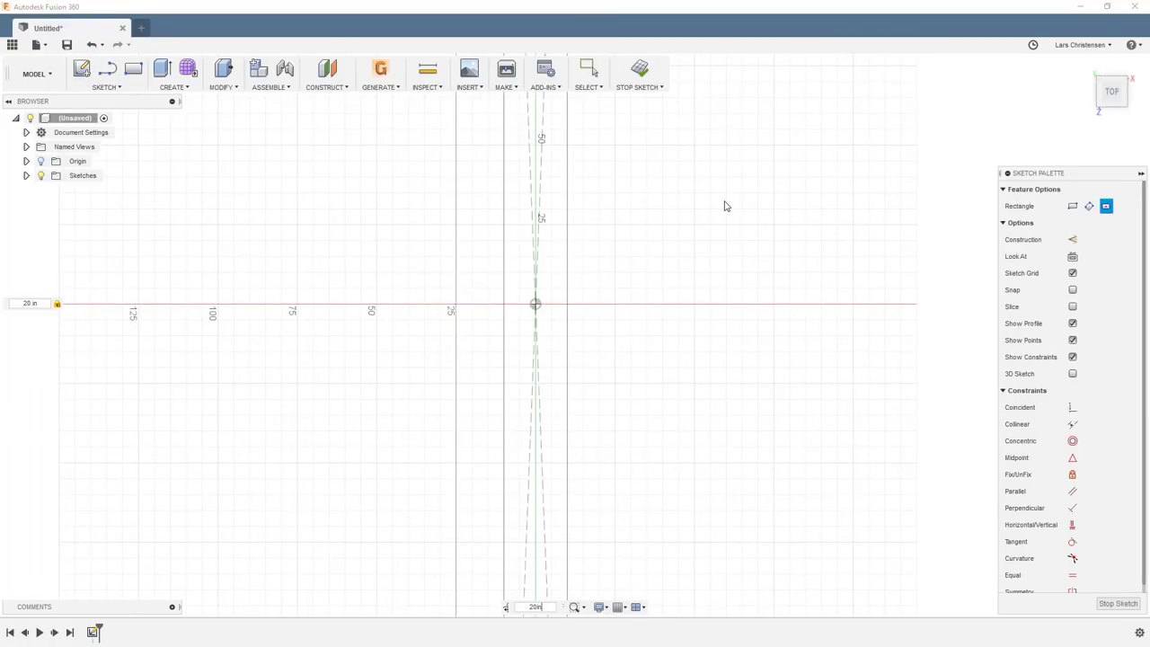
key("Return")
scroll(512, 300, "down", 5)
scroll(492, 128, "up", 1)
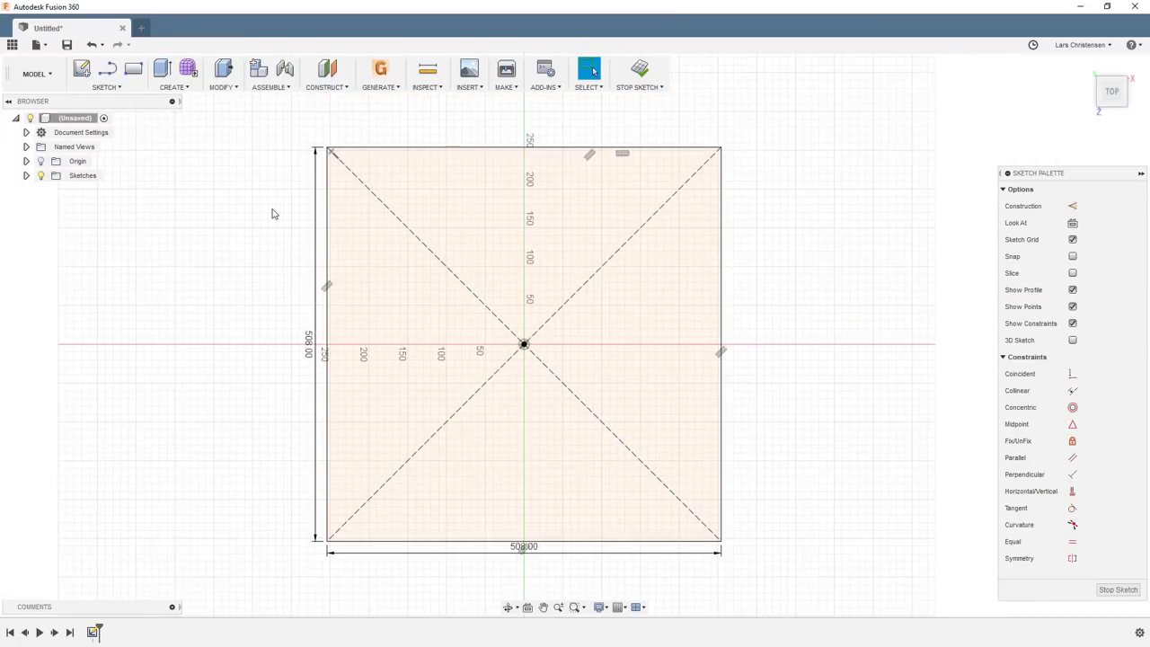
Change the document's units to inches.
left_click(26, 132)
left_click(97, 146)
left_click(1073, 188)
left_click(1079, 241)
left_click(1078, 237)
Extrude the square profile 0.25 in as a new body.
key("e")
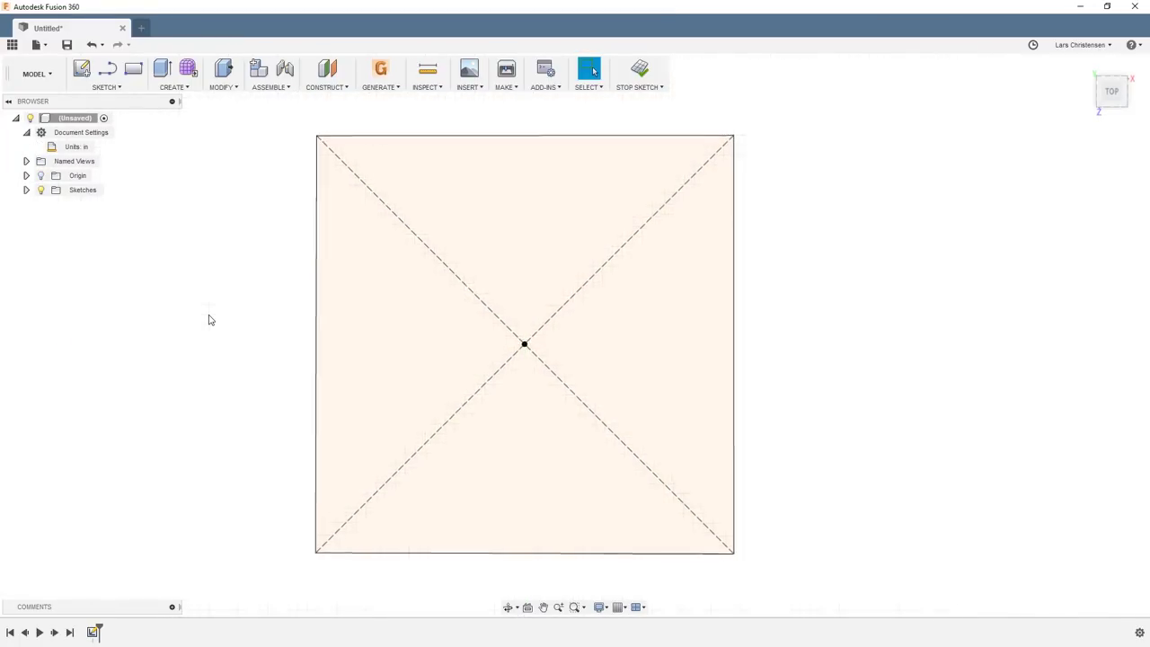
left_click(441, 274)
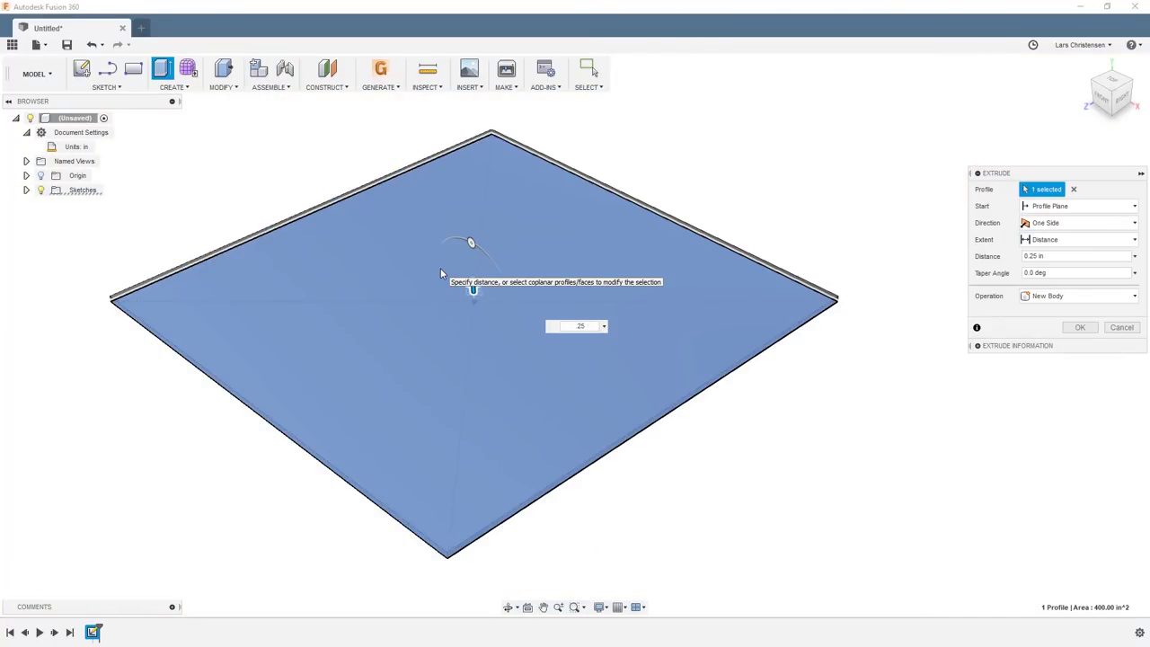
key("Return")
Apply a light beige appearance to the square plate.
right_click(1032, 372)
left_click(1017, 456)
left_click(739, 465)
left_click(751, 479)
scroll(764, 504, "down", 3)
left_click_drag(803, 514, 685, 495)
left_click(940, 596)
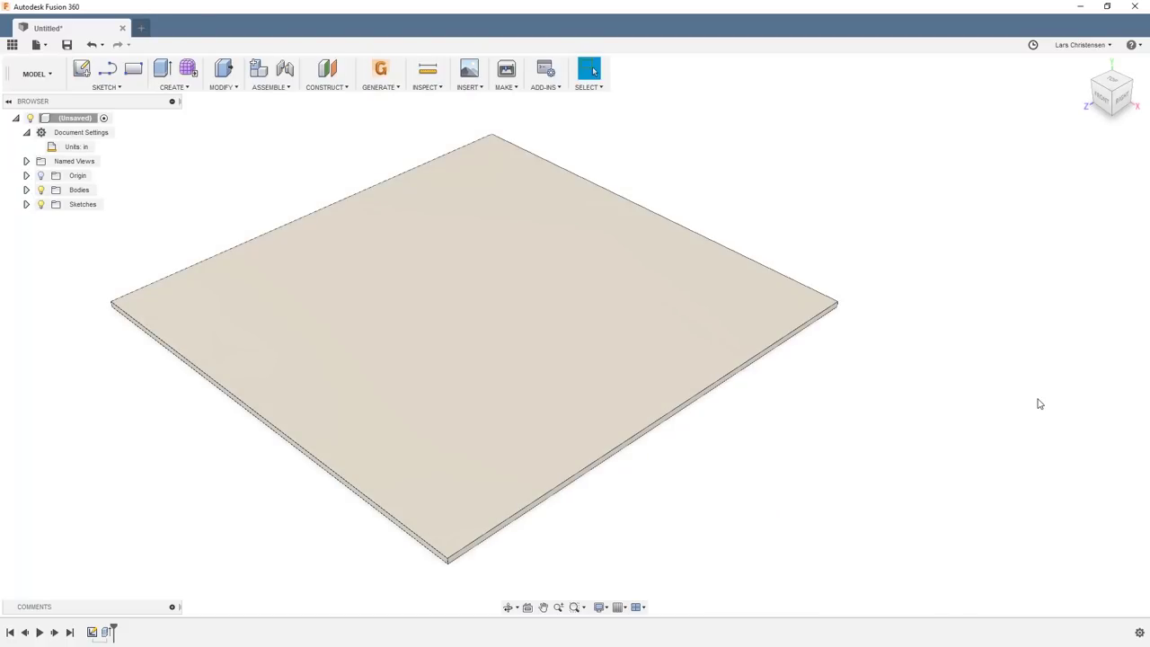
Sketch a three-point arc slot on the plate's top face and stretch its left end so it arches across the upper half.
left_click(80, 70)
left_click(472, 333)
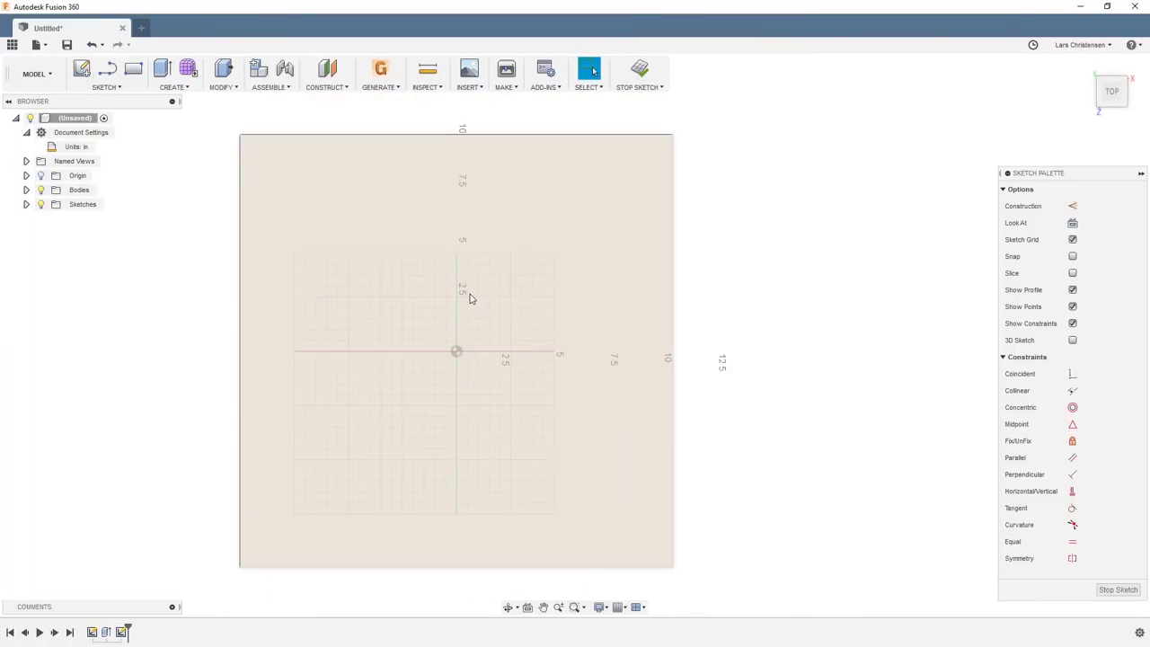
left_click(106, 87)
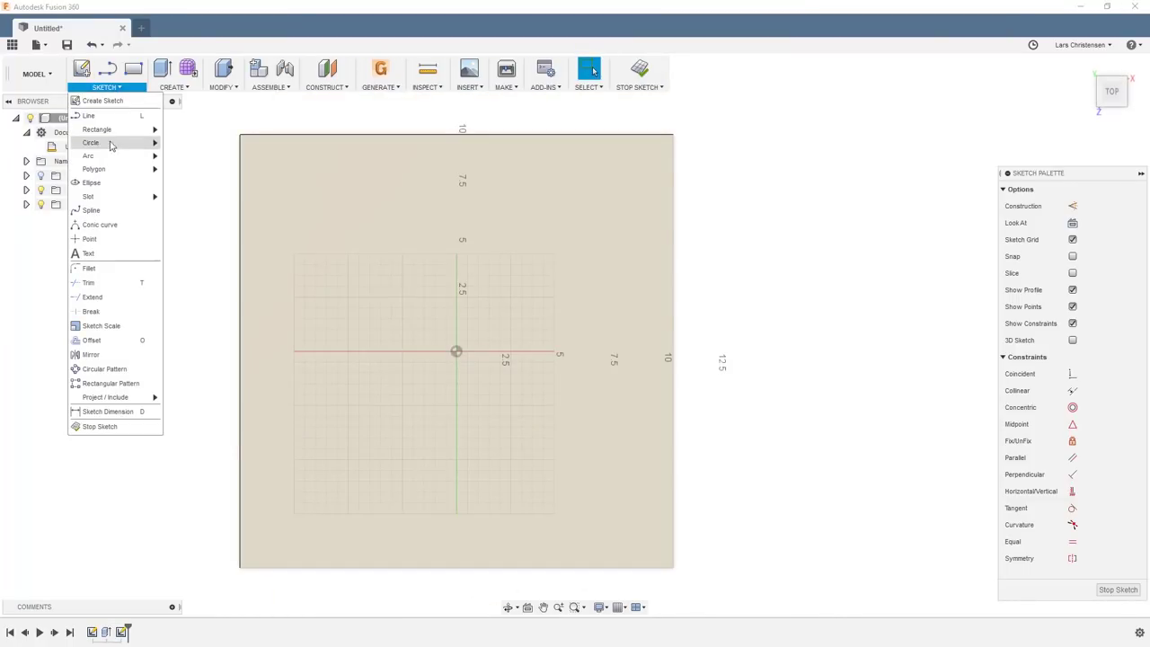
mouse_move(108, 200)
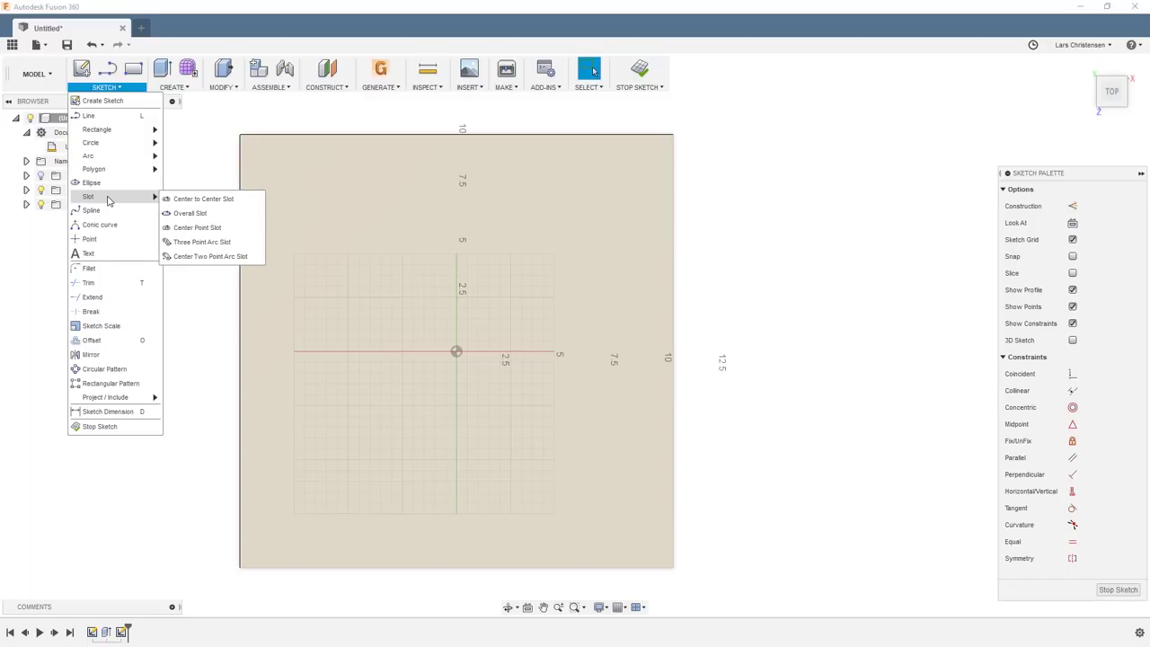
left_click(208, 243)
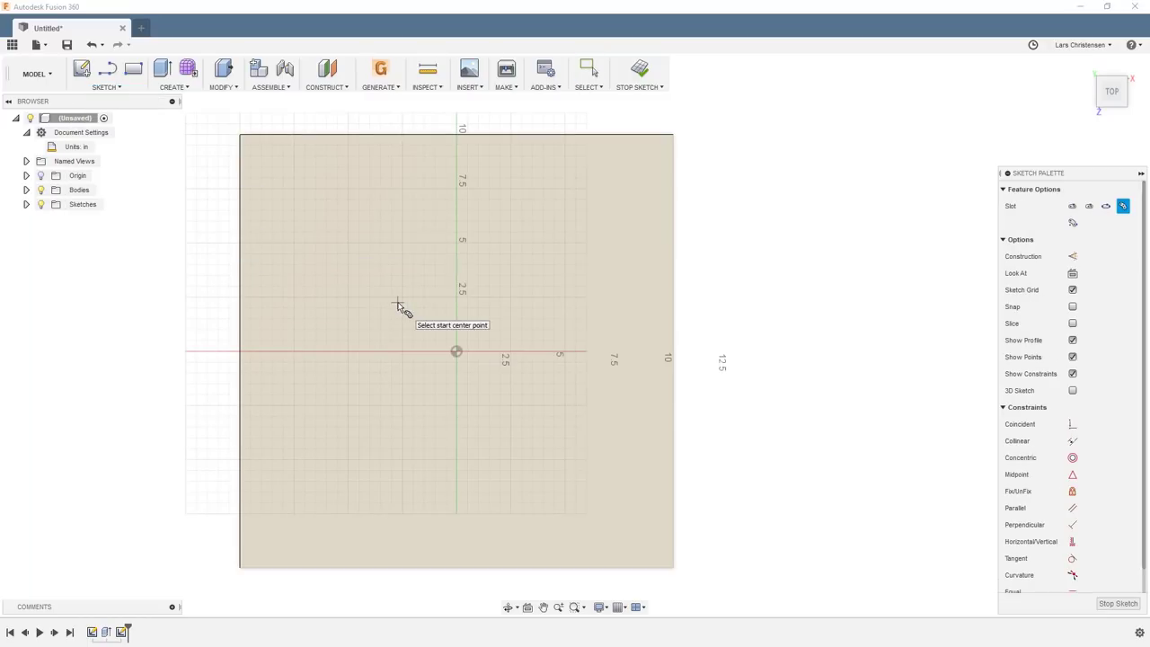
left_click(455, 319)
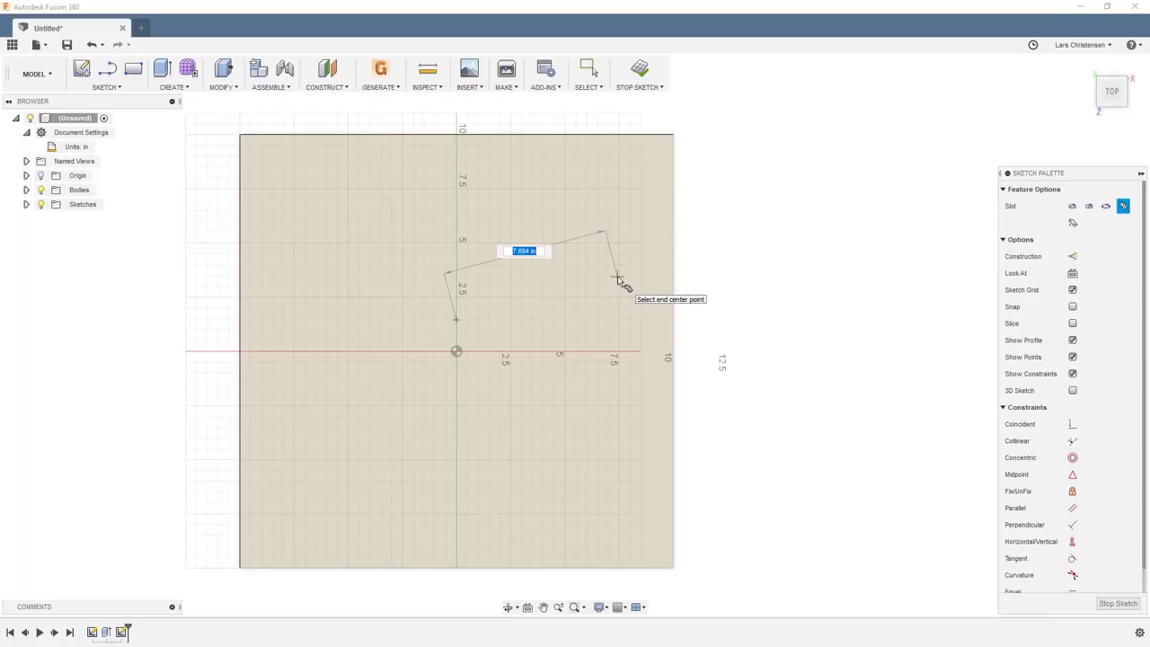
left_click(619, 283)
left_click(529, 245)
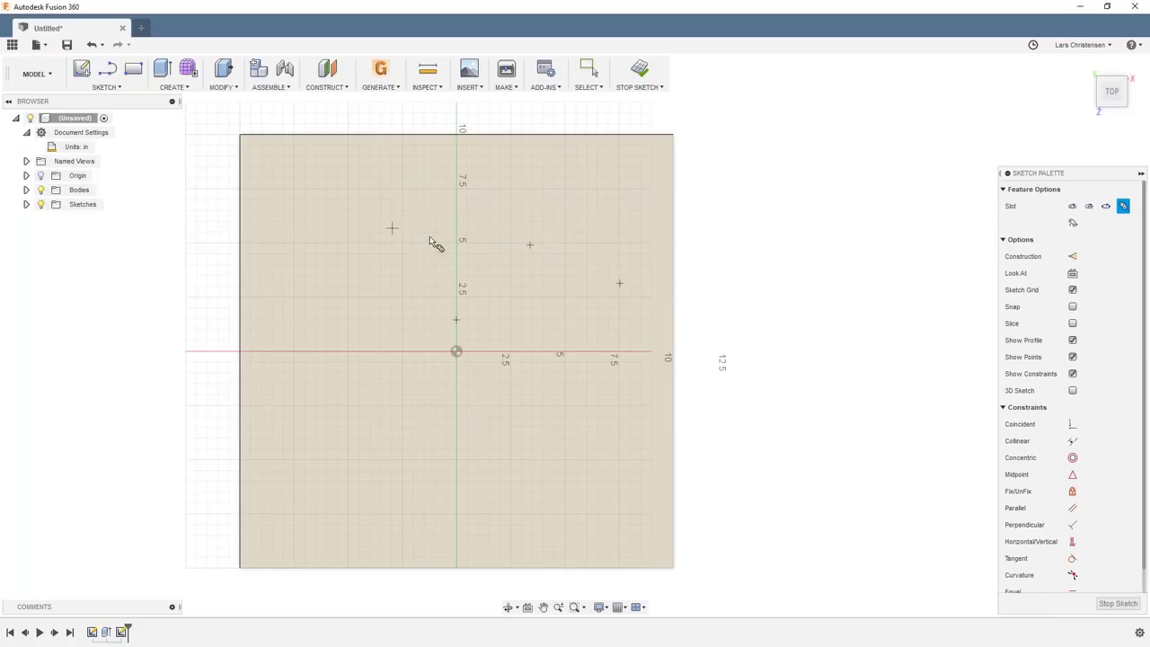
left_click(480, 249)
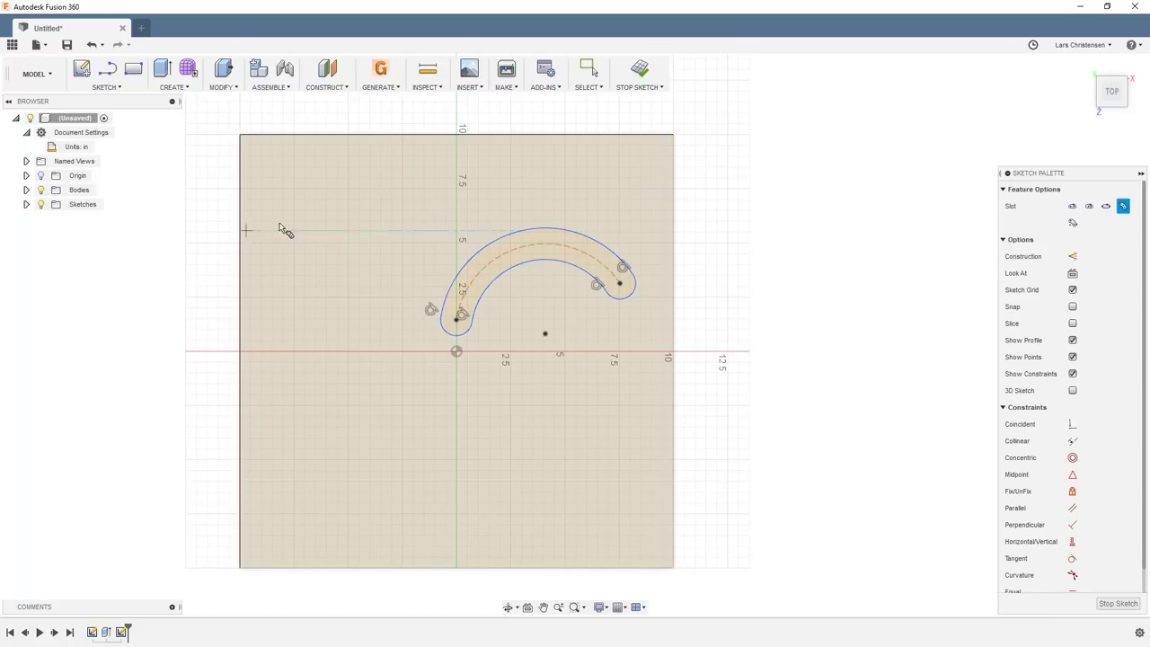
key("Escape")
mouse_move(460, 315)
left_mouse_down()
mouse_move(308, 286)
mouse_move(294, 295)
left_mouse_up()
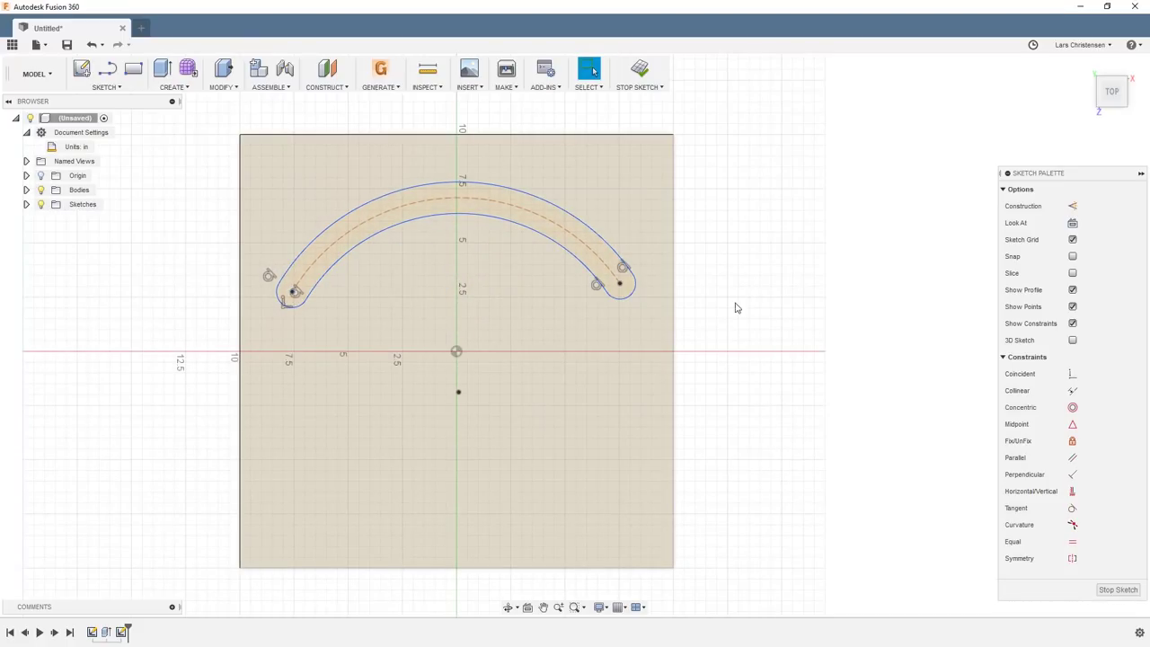
Dimension the slot's outer arc with a radius of 9 in.
left_click(579, 221)
left_click(665, 117)
type("9")
key("Return")
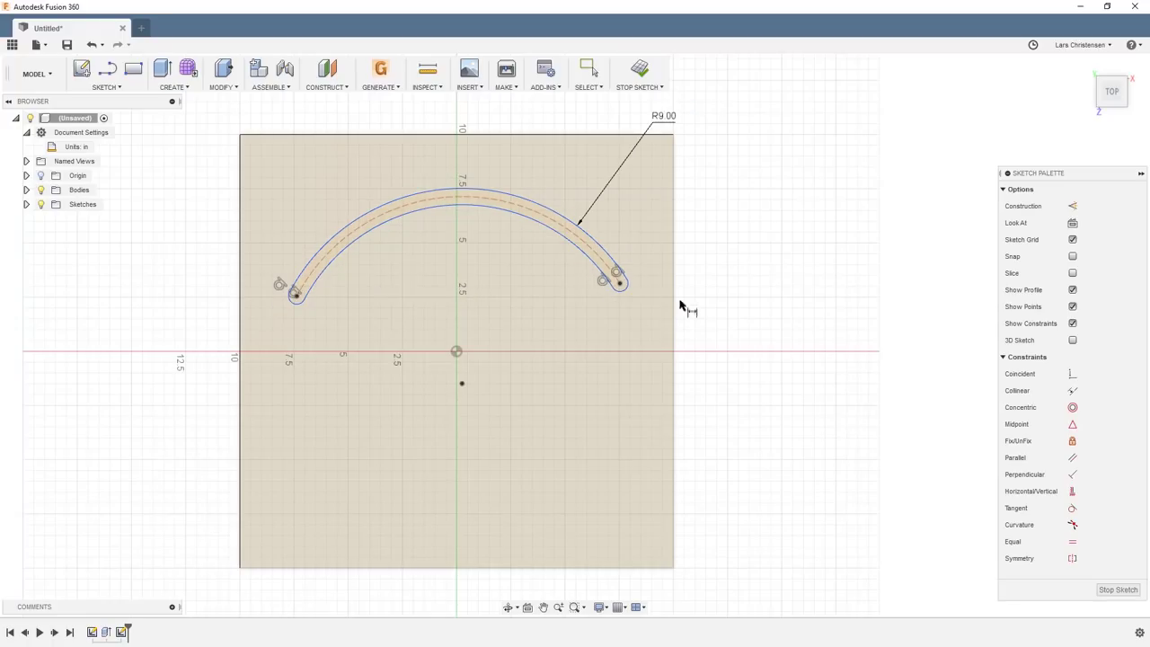
Dimension the rounded right end of the slot with a radius of 0.5 in.
scroll(611, 276, "up", 5)
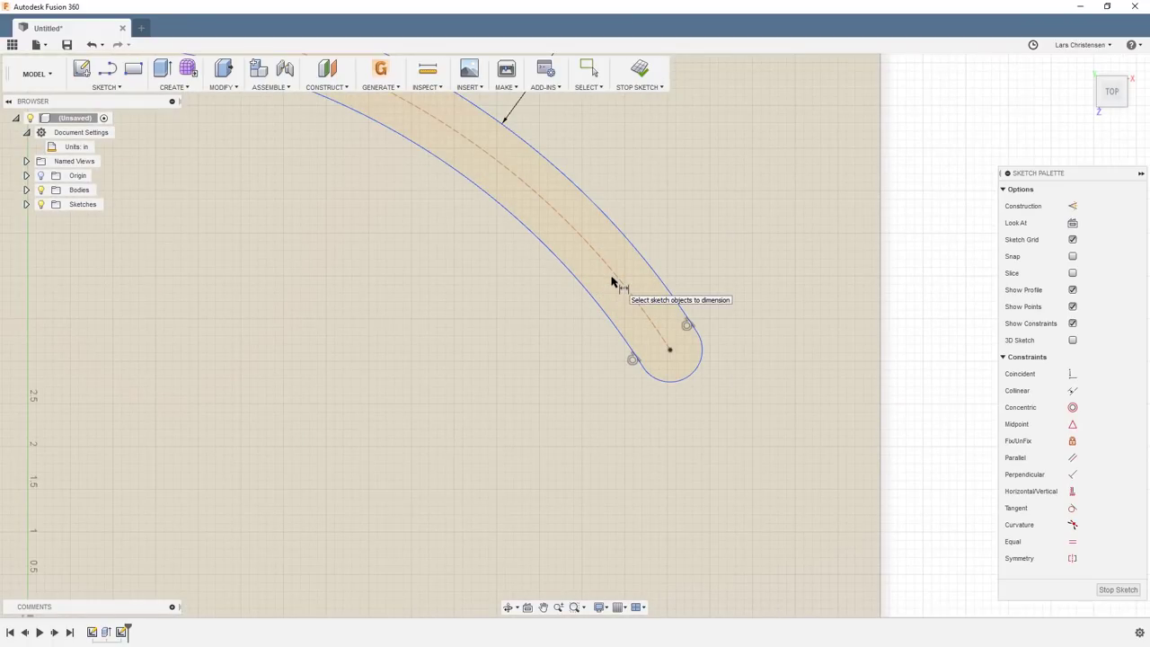
left_click(703, 361)
left_click(761, 386)
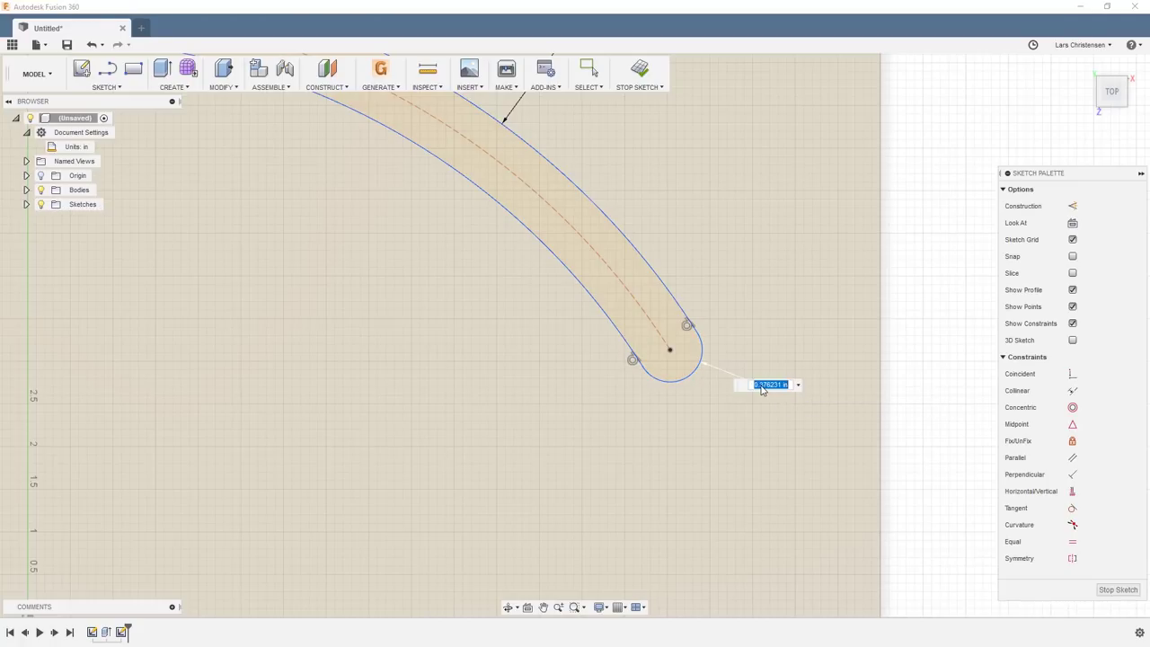
type(".5")
key("Return")
scroll(764, 385, "down", 6)
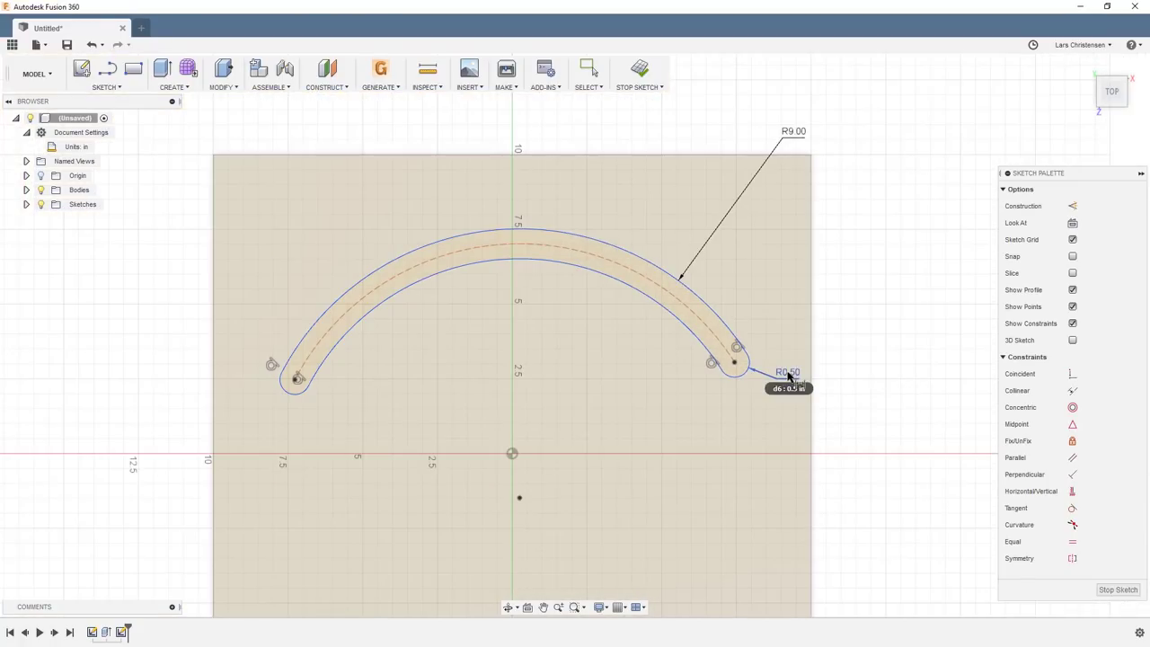
Dimension the centre of the slot's left end 7.5 in from the plate's top edge and 1.5 in from its left edge.
left_click(296, 379)
left_click(226, 155)
left_click(178, 250)
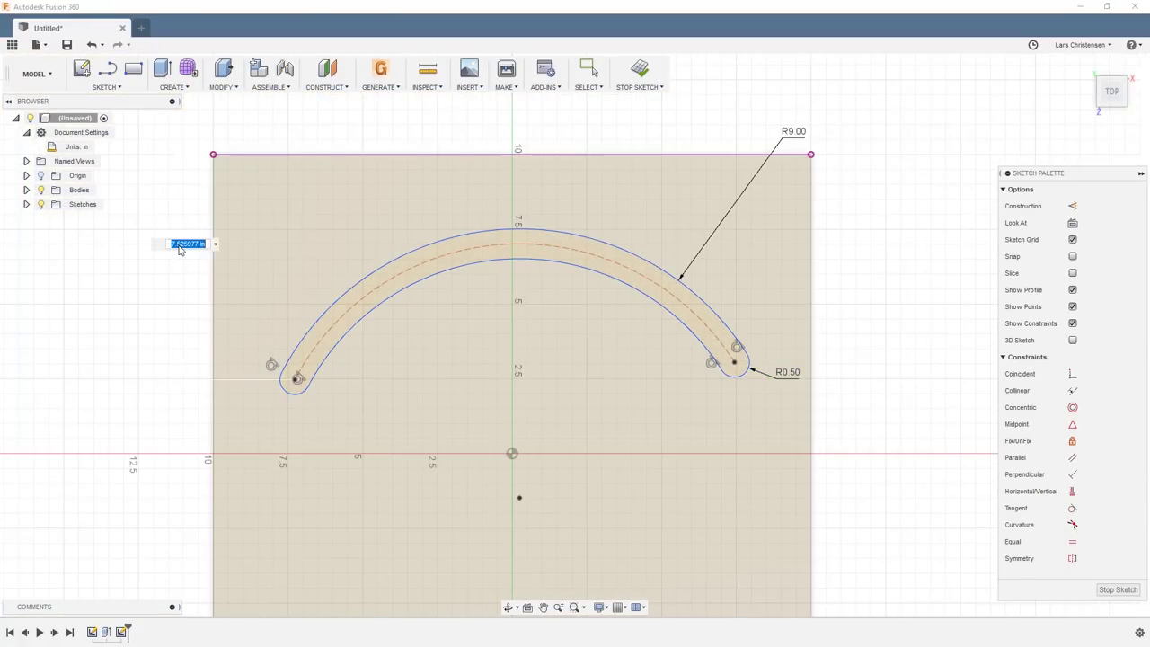
key("Return")
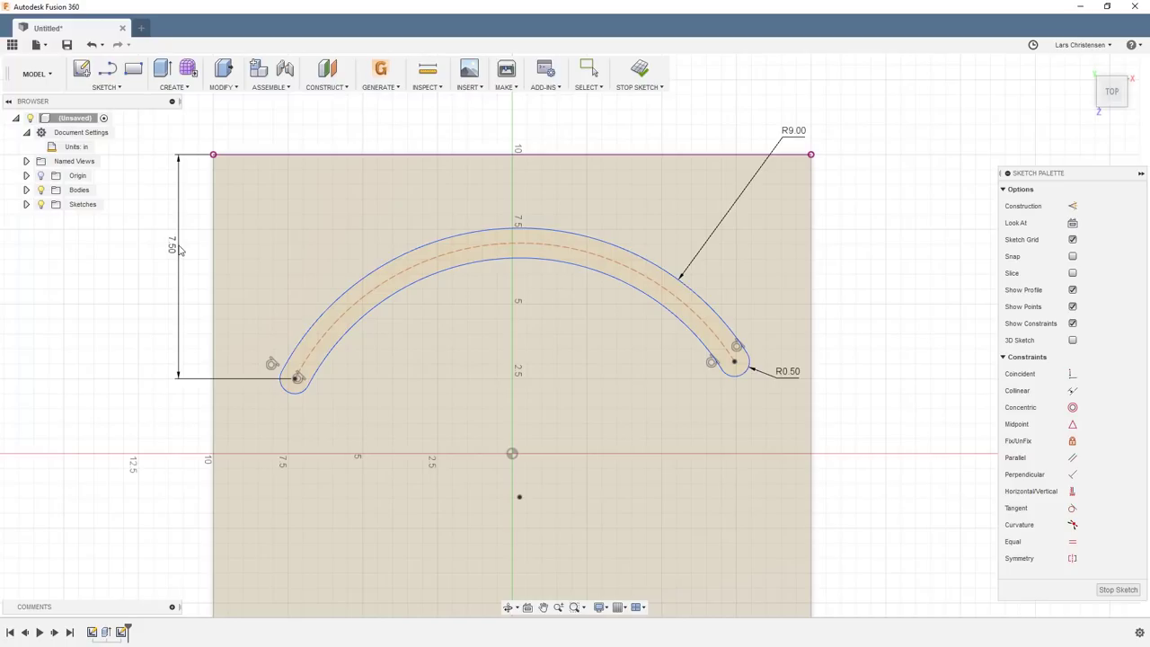
left_click(297, 378)
left_click(213, 297)
left_click(259, 294)
type("1.5")
key("Return")
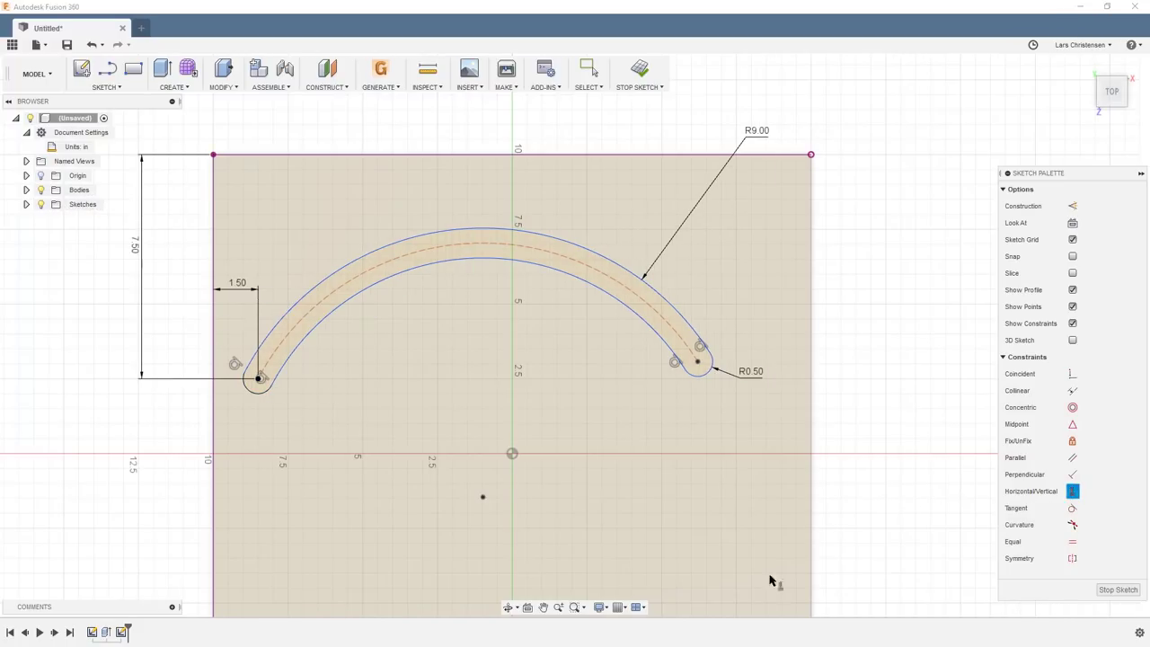
Constrain the slot's two end centres horizontally to each other and its arc centre vertically to the origin.
left_click(259, 378)
left_click(699, 361)
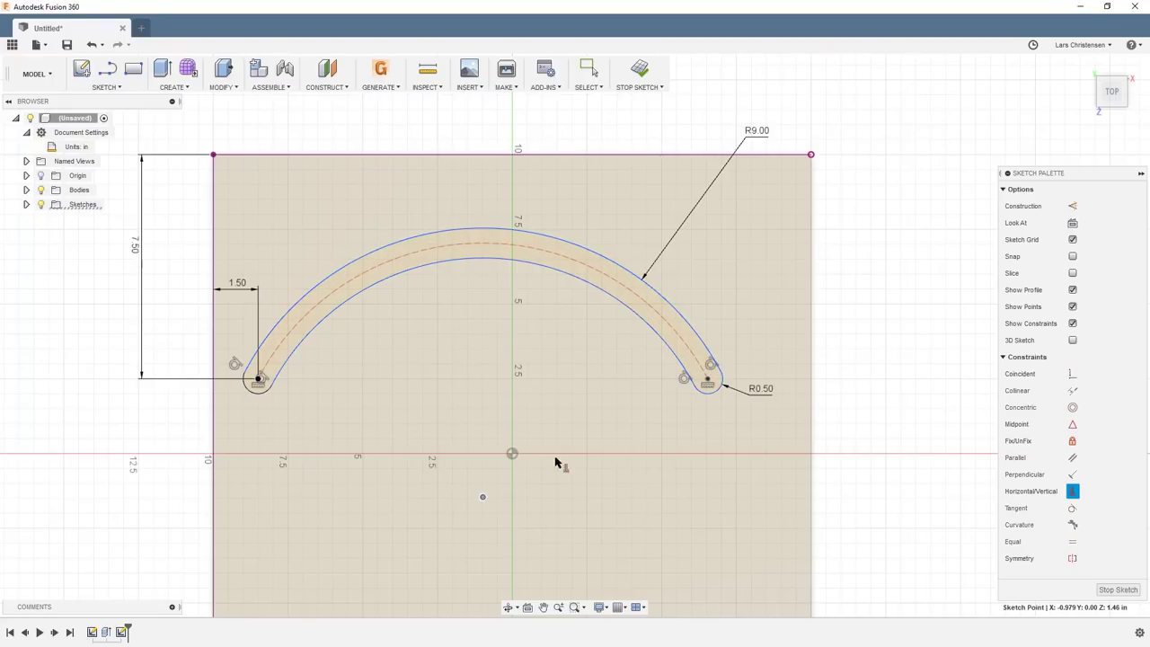
left_click(513, 453)
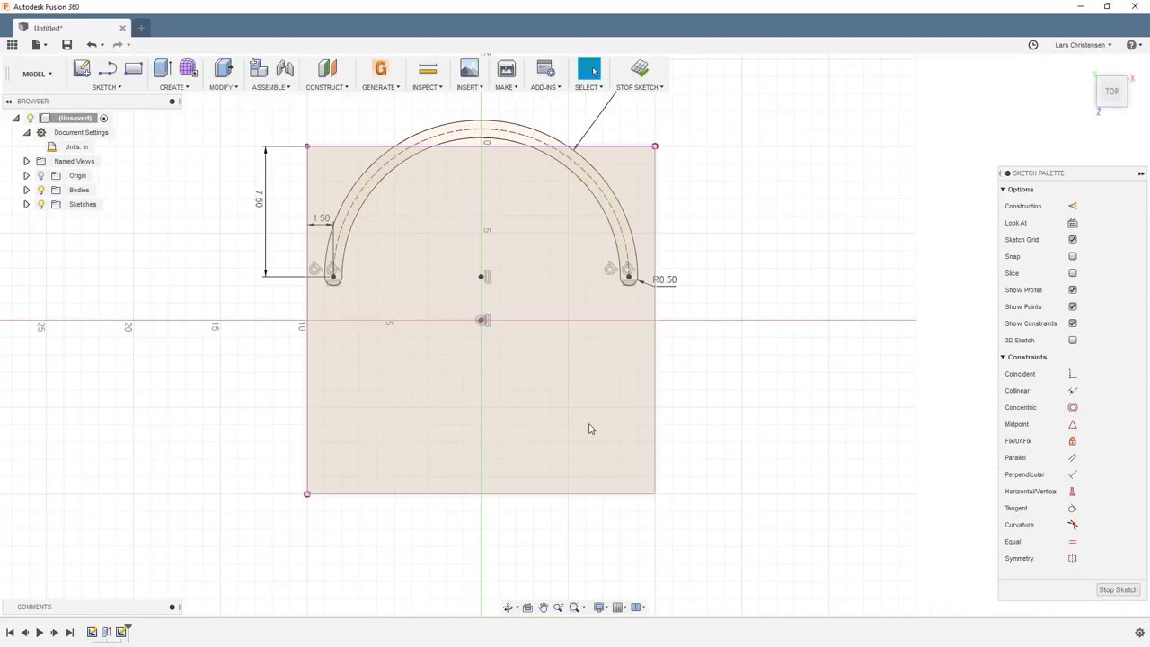
Sketch a horizontal line from the origin toward the plate's right edge as a mirror axis.
key("l")
left_click(481, 320)
left_click(626, 320)
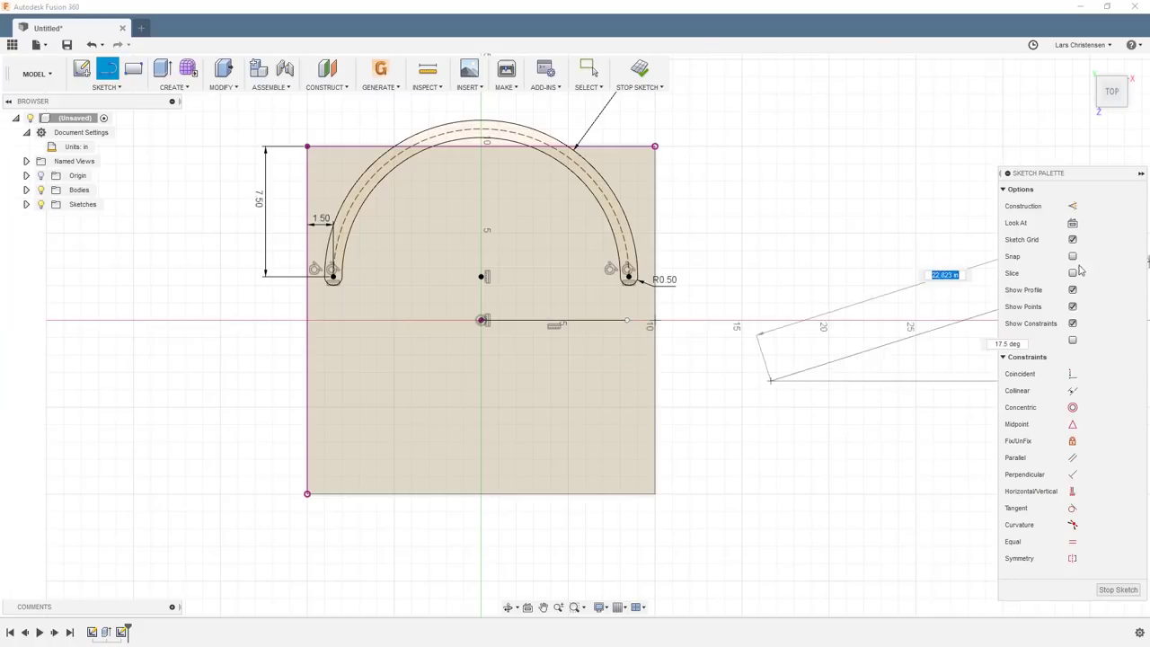
key("Escape")
Mirror the slot's two arcs and both rounded ends across the horizontal line onto the plate's lower half.
left_click(107, 87)
left_click(98, 354)
left_click(365, 200)
left_click(336, 284)
left_click(353, 189)
left_click(1035, 206)
left_click(537, 321)
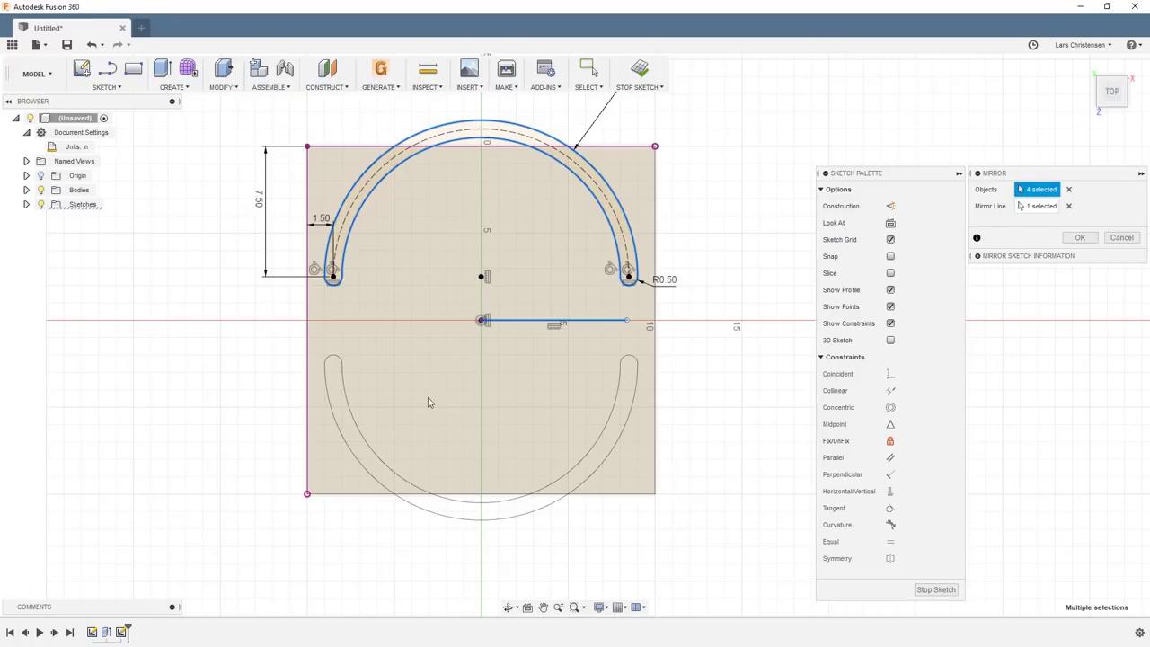
scroll(456, 384, "down", 2)
scroll(477, 302, "up", 2)
left_click(1078, 237)
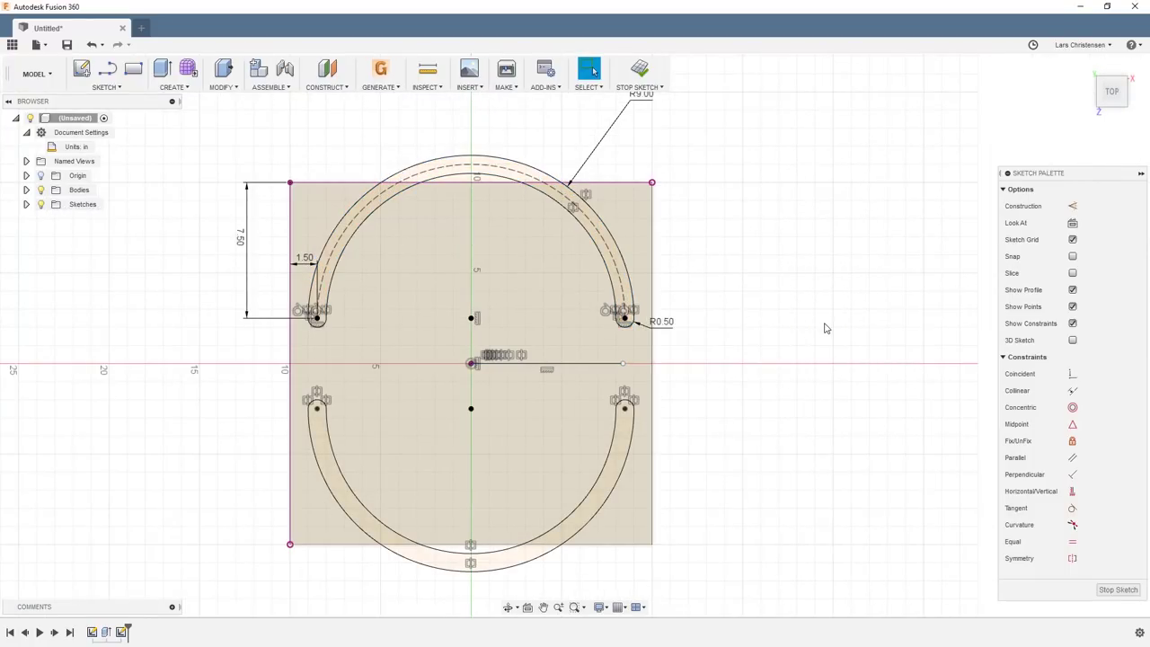
Add a driven reference dimension between the mirror line and the centre of the upper slot's right end.
key("d")
left_click(584, 363)
left_click(624, 318)
left_click(708, 307)
left_click(608, 324)
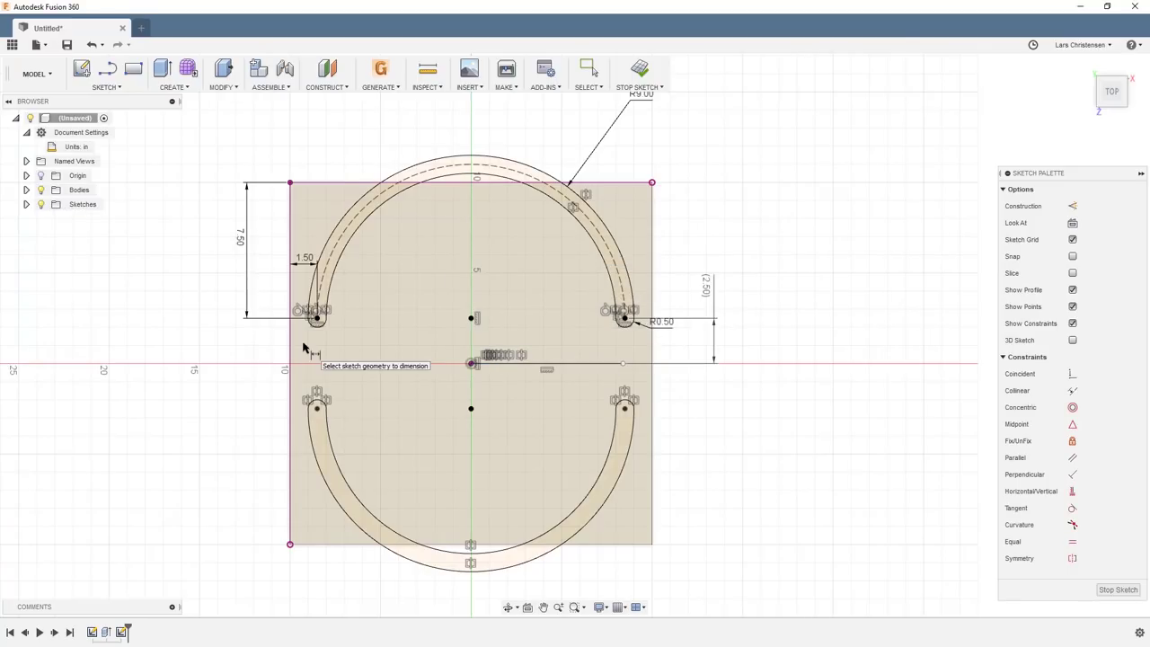
Delete the vertical constraint at the arc centre and flatten the upper slot to fit inside the plate, its centre about 0.3 in beside the origin.
key("Escape")
key("Delete")
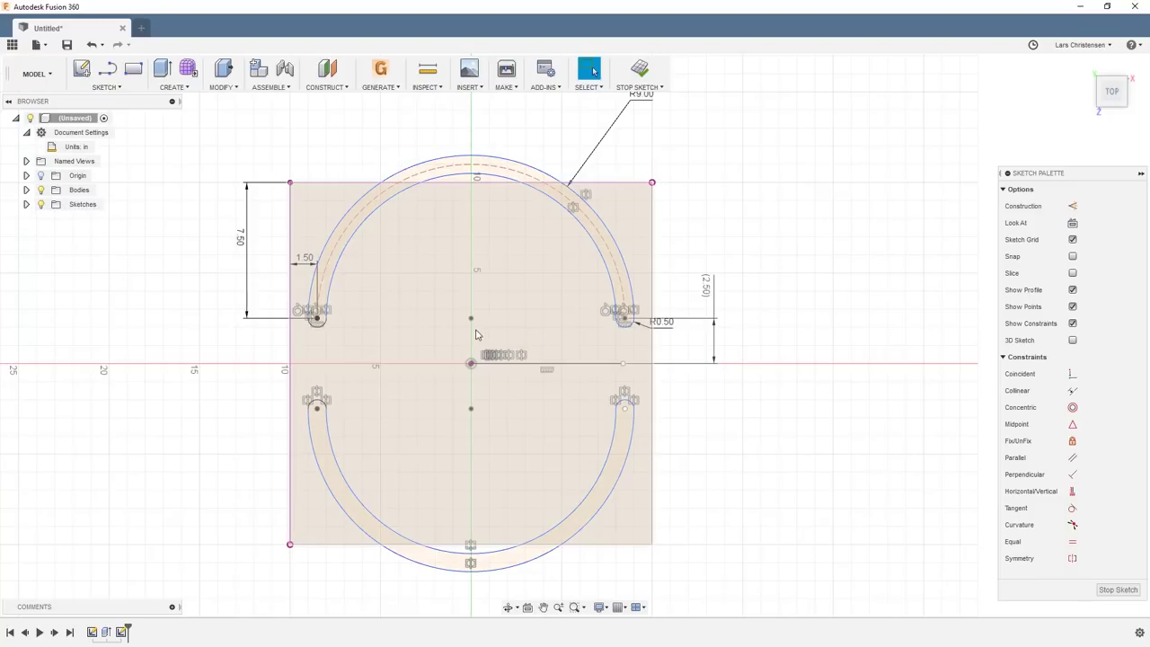
left_click_drag(459, 174, 483, 233)
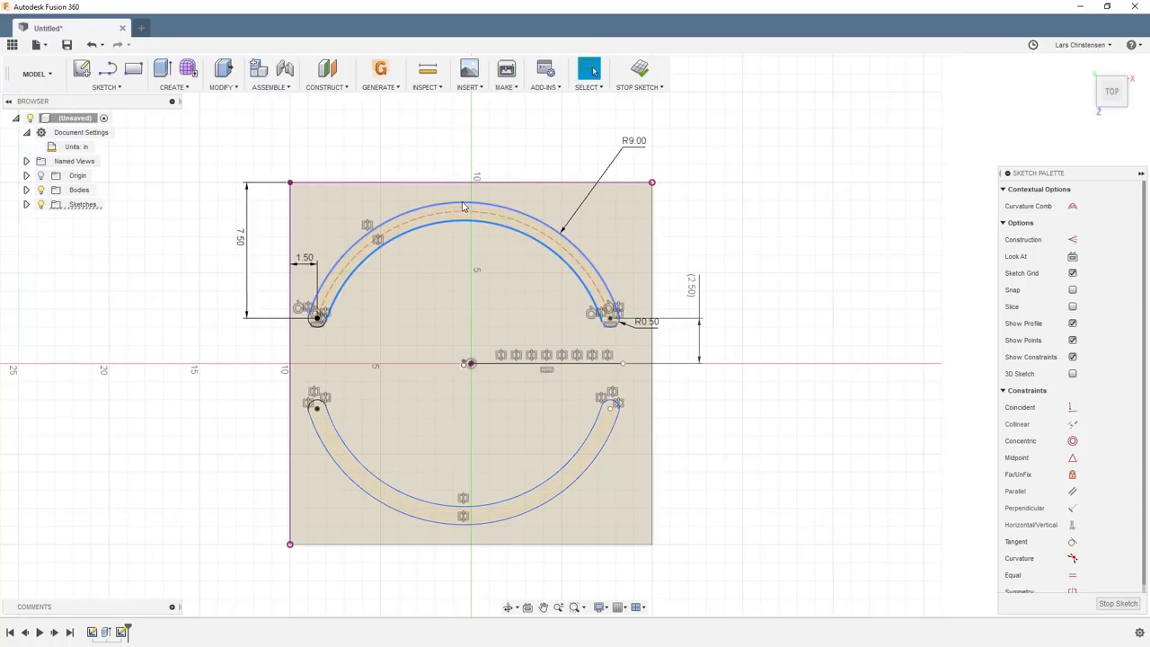
left_click(457, 207)
left_click_drag(457, 207, 457, 194)
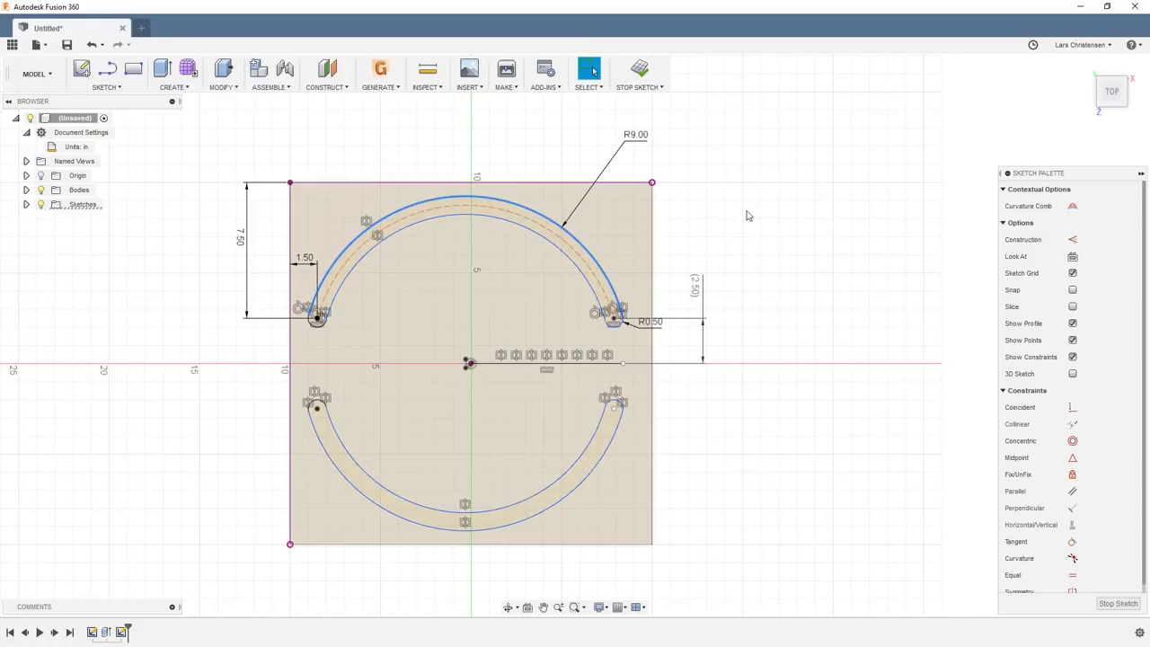
Dimension the horizontal offset between the upper slot's arc centre and the origin.
left_click(786, 212)
key("d")
scroll(566, 364, "up", 3)
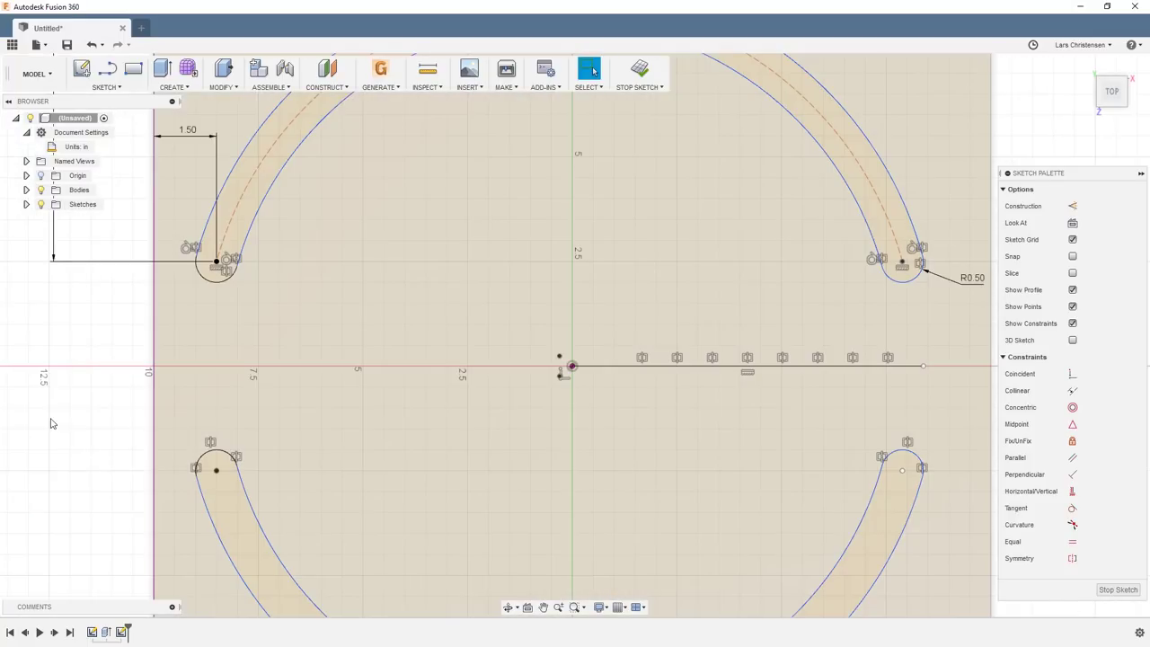
left_click(559, 356)
left_click(573, 366)
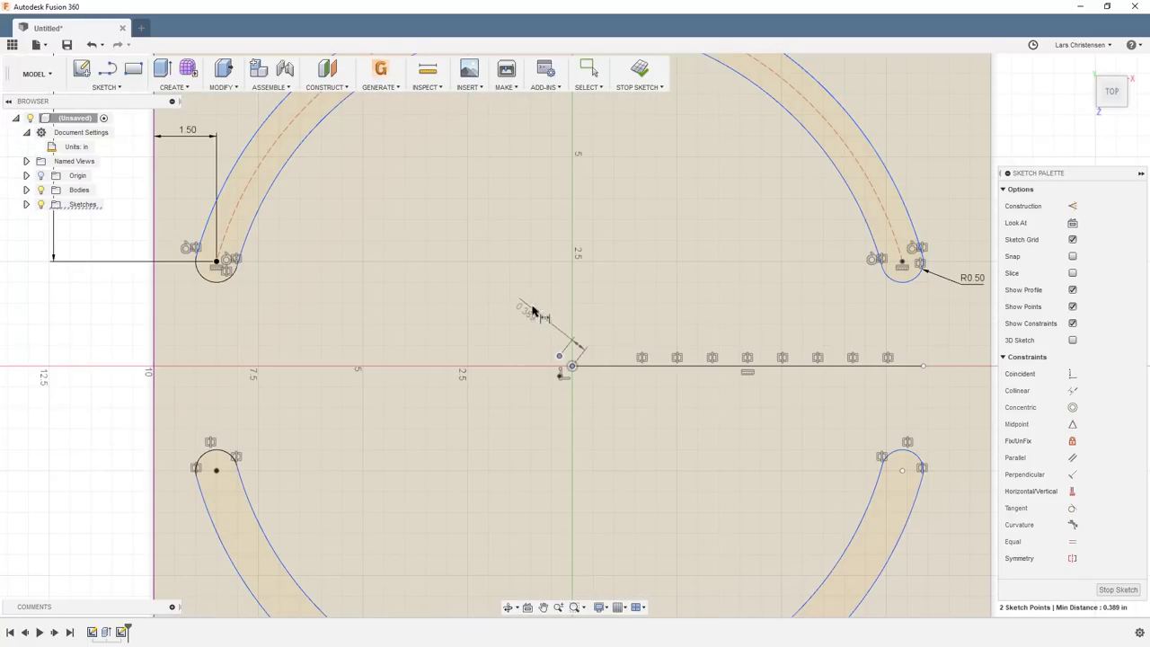
left_click(570, 274)
key("Return")
scroll(398, 368, "down", 3)
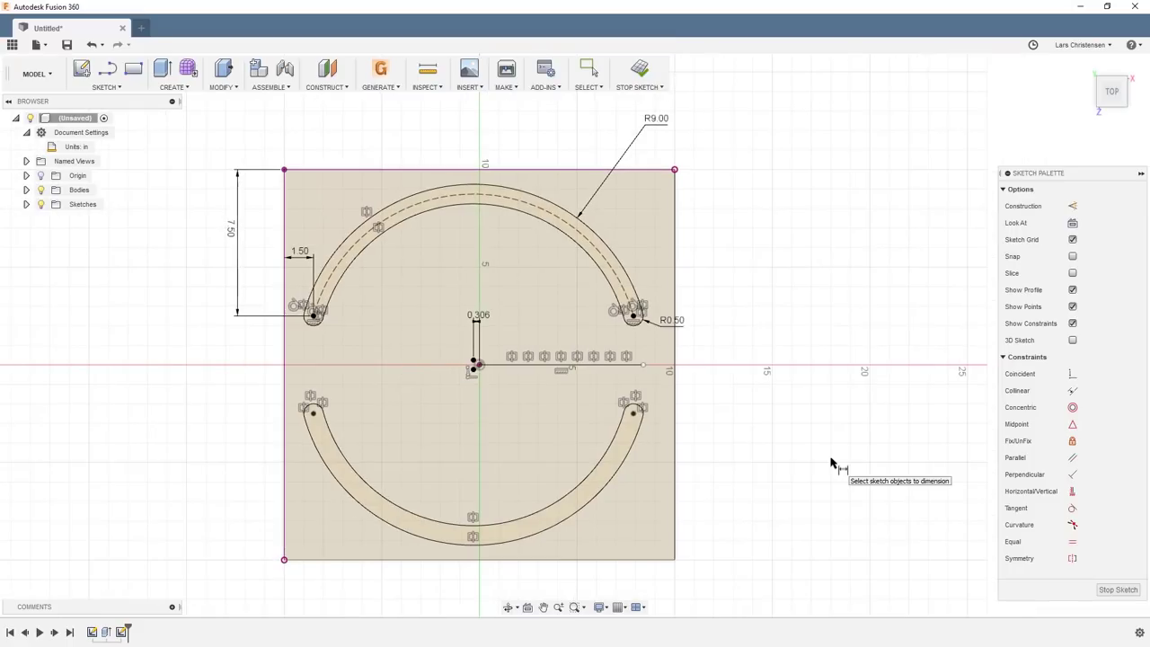
Extrude both arched slot profiles 0.5 in upward from the plate with the Join operation.
key("q")
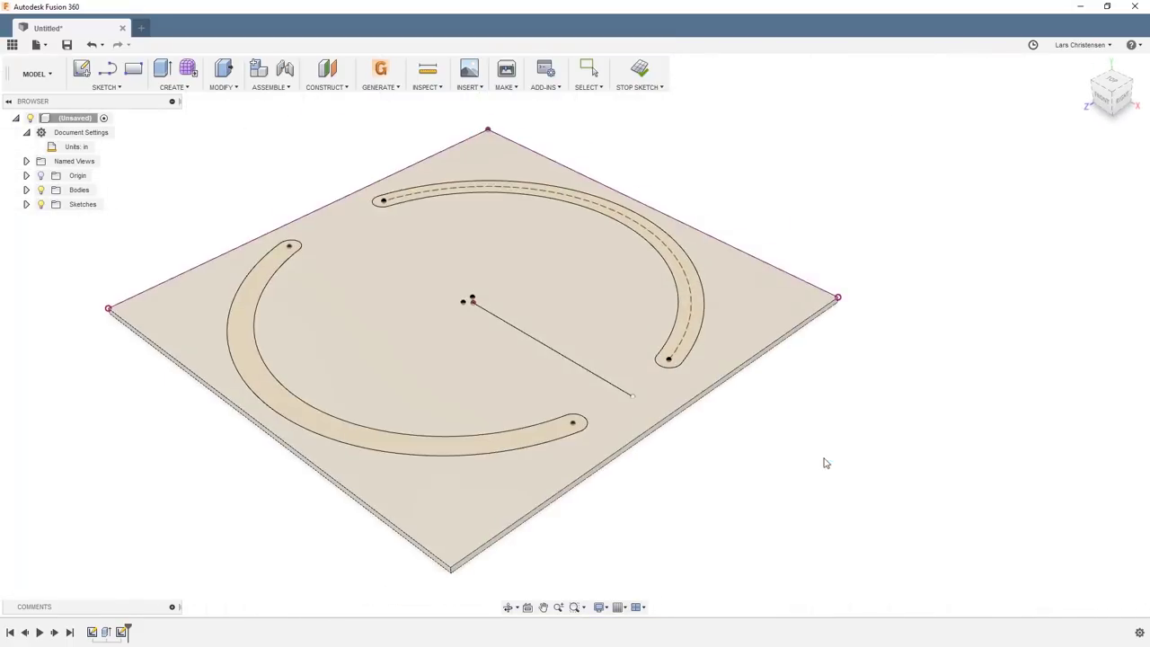
left_click(703, 326)
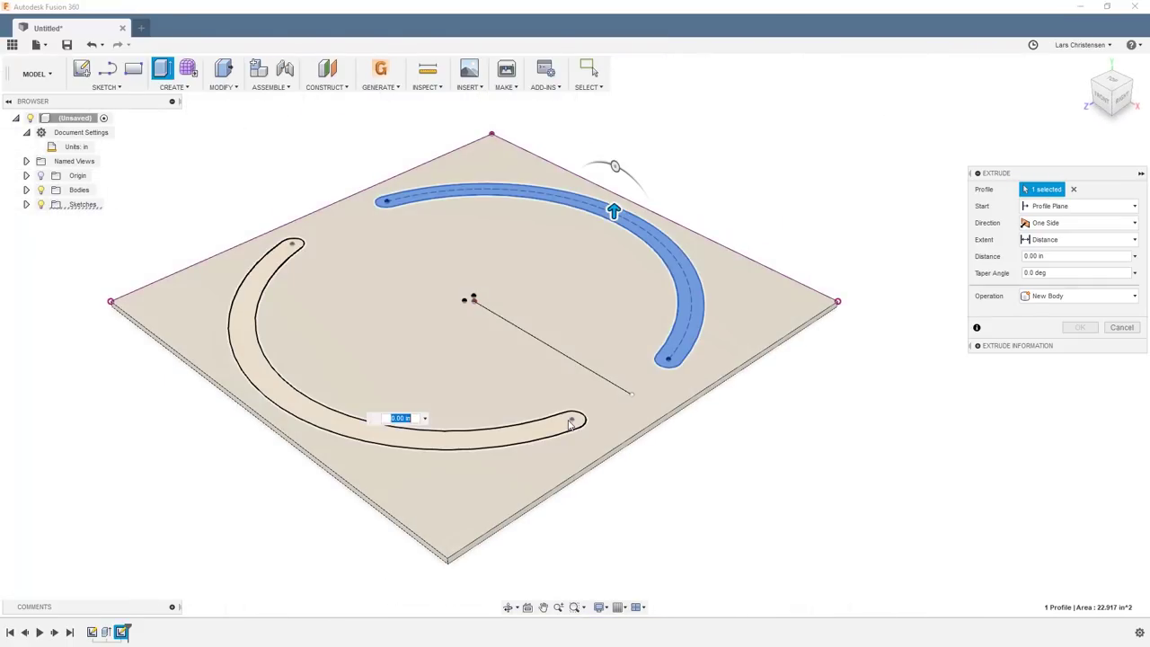
left_click(297, 395)
left_click_drag(293, 378, 289, 355)
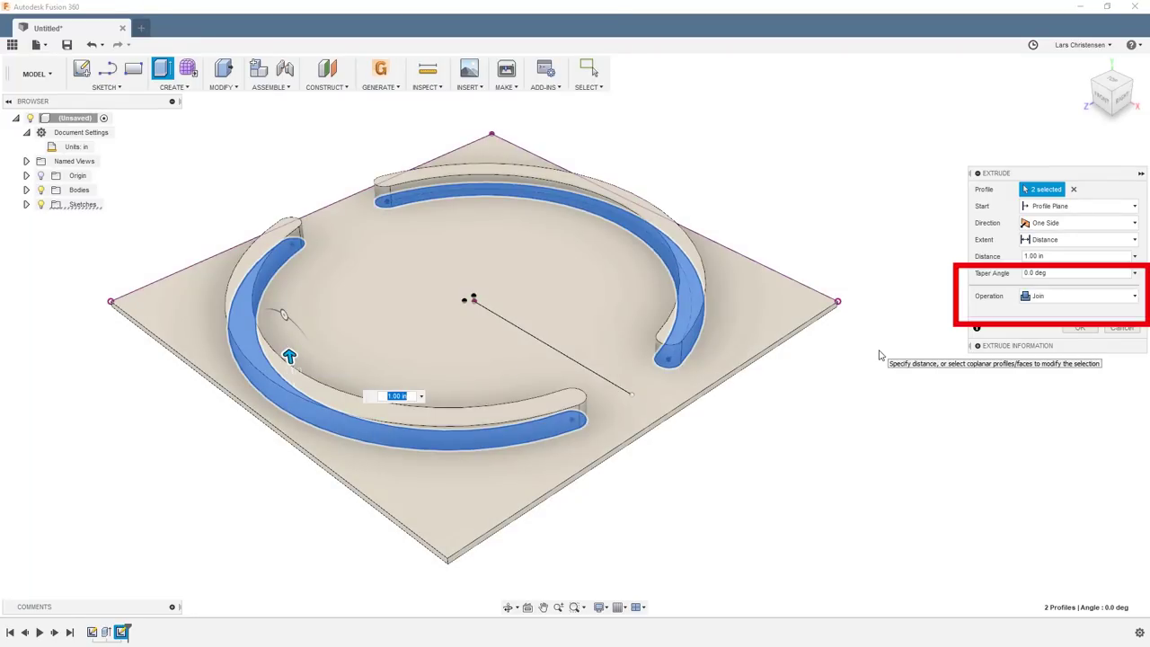
key("Return")
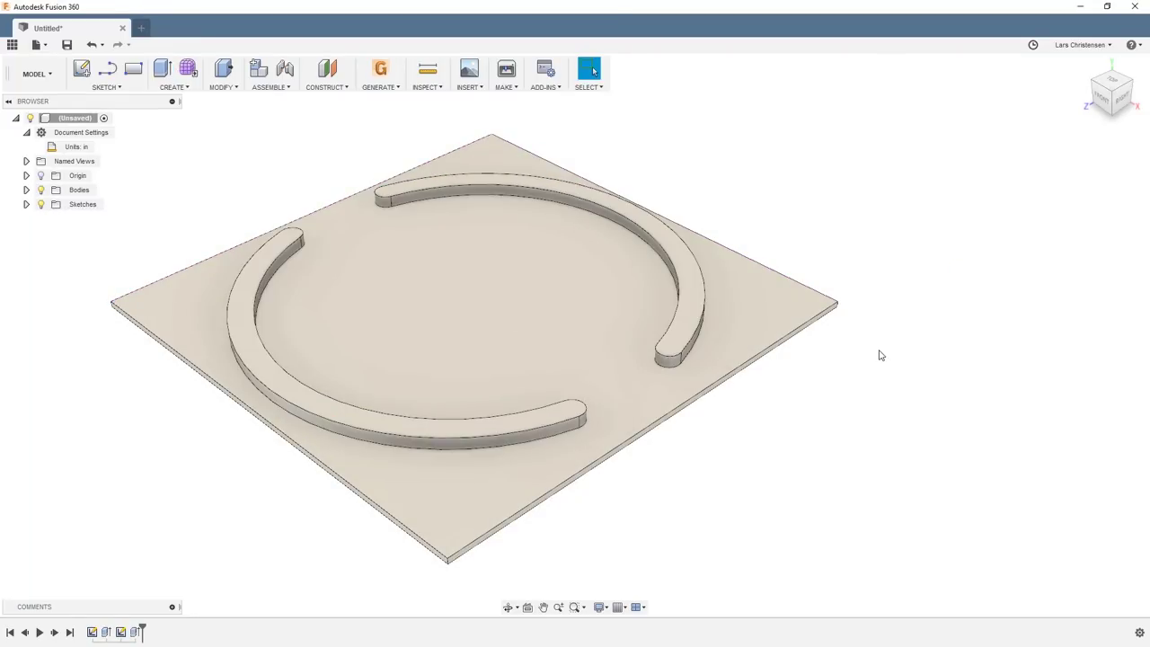
Edit the slot extrusion and change its operation to New Body.
left_click(26, 191)
left_click(27, 192)
right_click(138, 633)
left_click(175, 505)
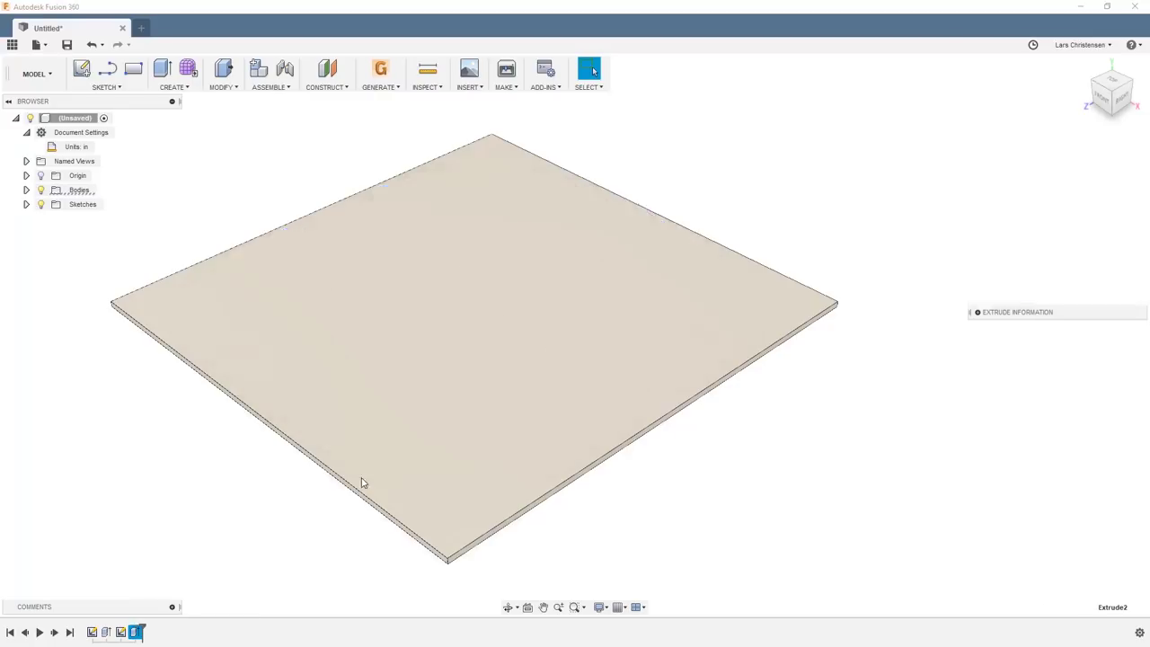
left_click(1089, 298)
left_click(1056, 356)
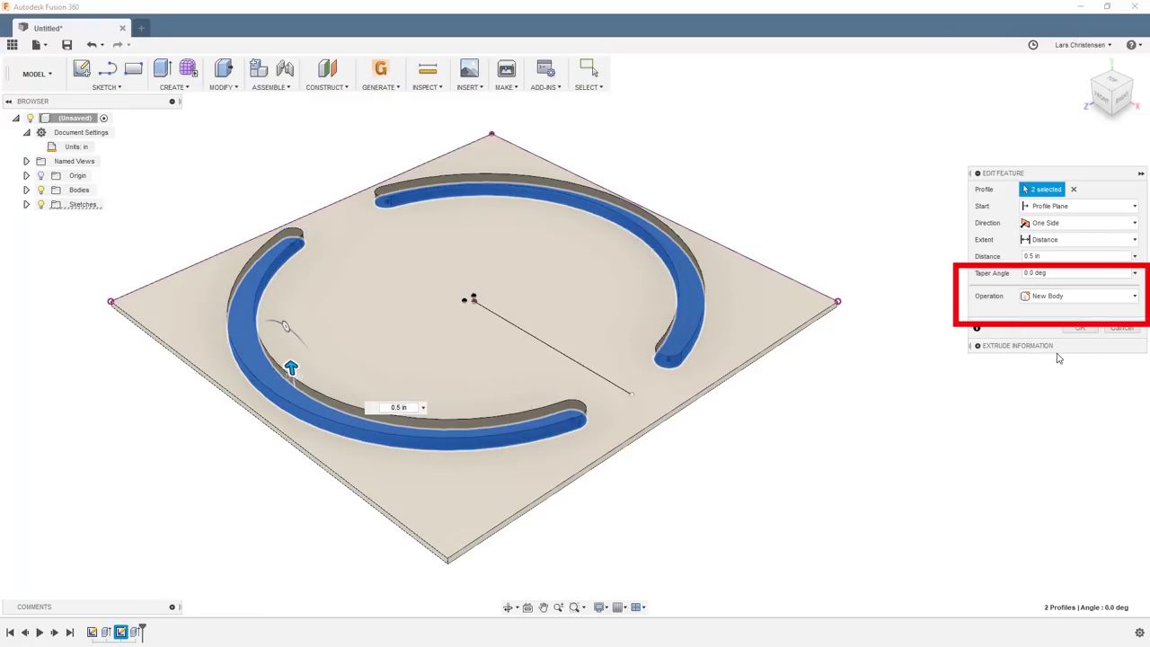
left_click(1079, 328)
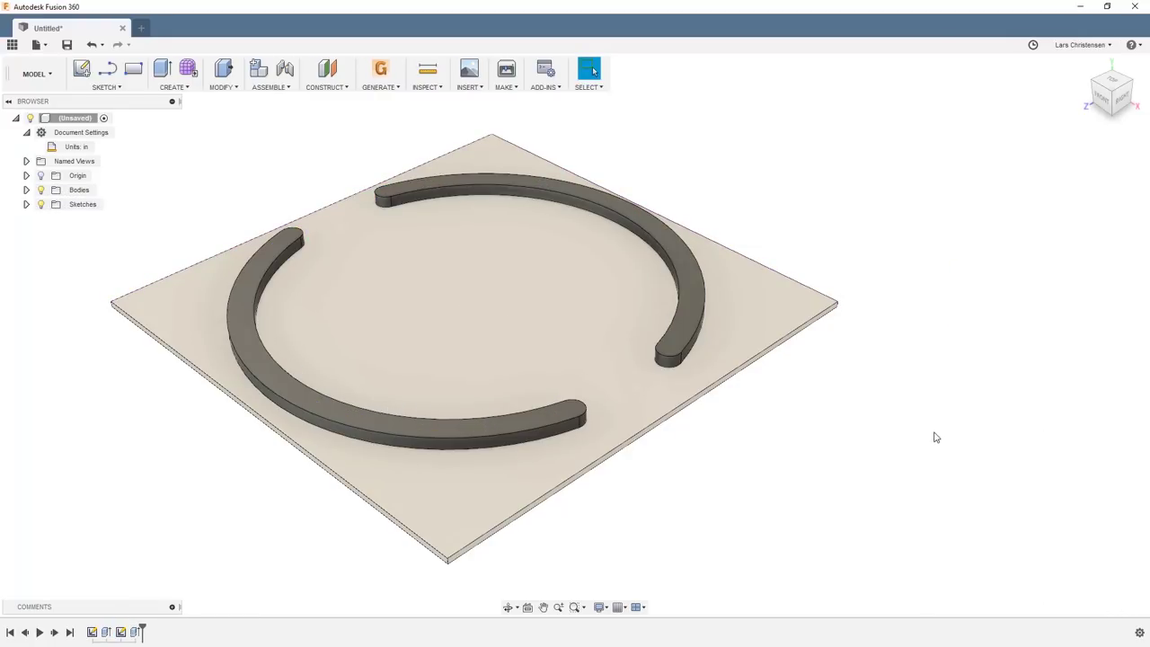
Apply the Paint - Enamel Glossy (Black) appearance to both raised arc bodies.
right_click(929, 439)
left_click(896, 233)
scroll(798, 483, "down", 3)
scroll(800, 480, "up", 5)
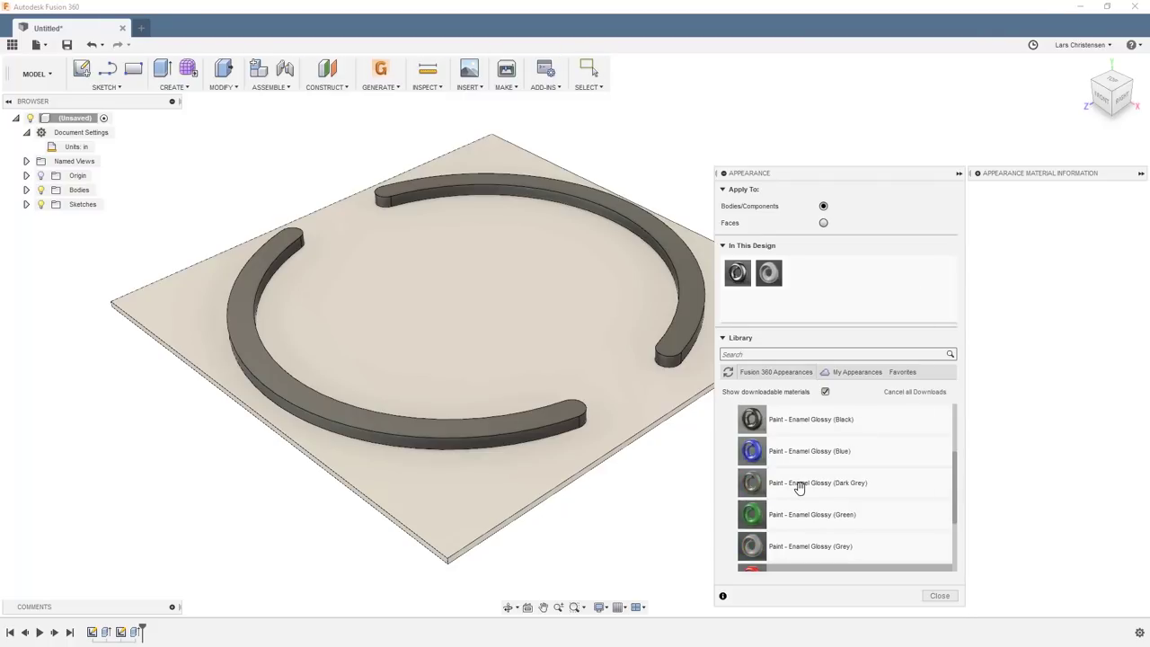
left_click_drag(791, 421, 543, 421)
mouse_move(810, 417)
left_mouse_down()
mouse_move(713, 338)
mouse_move(688, 336)
mouse_move(719, 357)
left_mouse_up()
left_click(939, 595)
Insert the logo SVG file into a new sketch on the plate's top face, viewed from the top.
left_click(1111, 80)
left_click(468, 87)
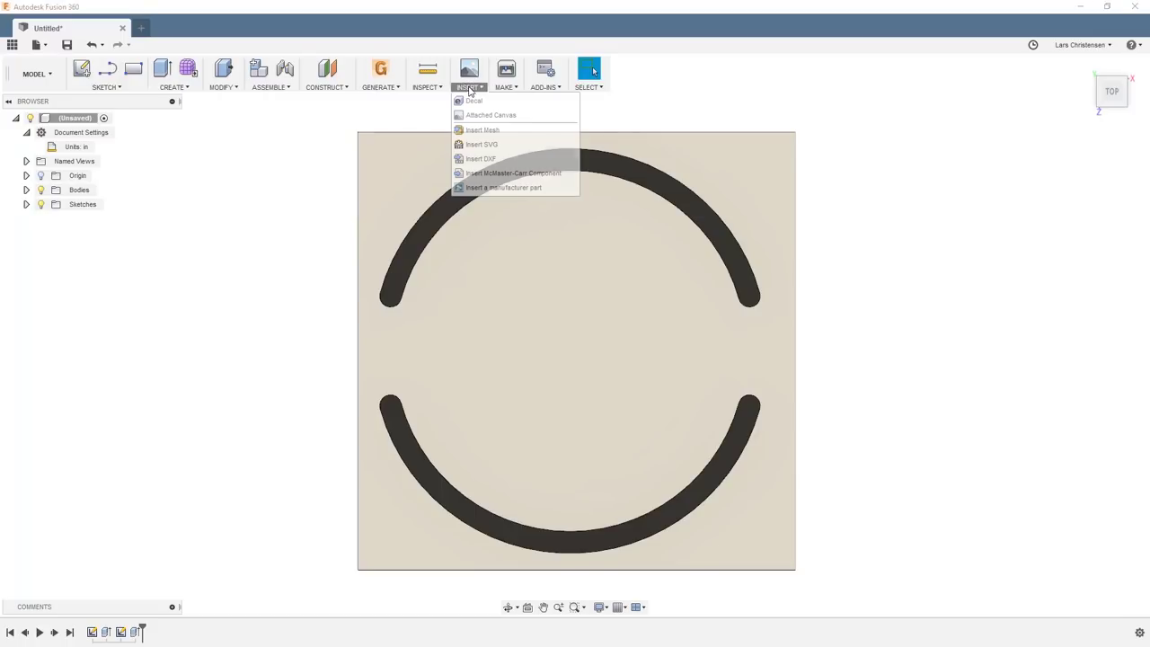
left_click(477, 146)
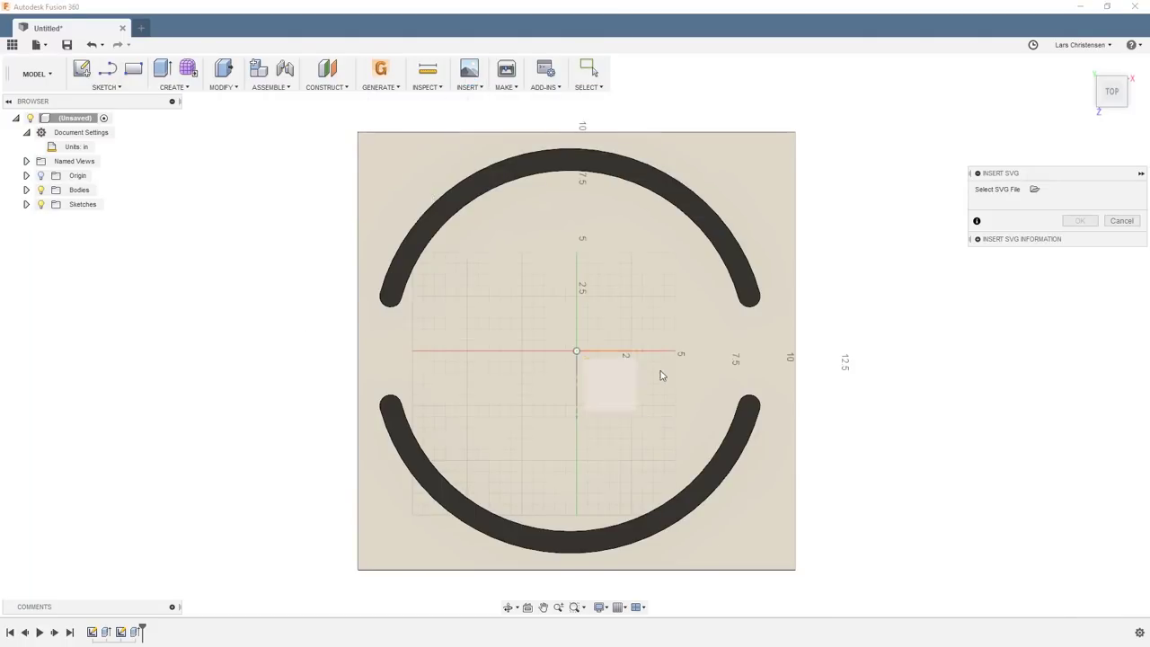
left_click(622, 384)
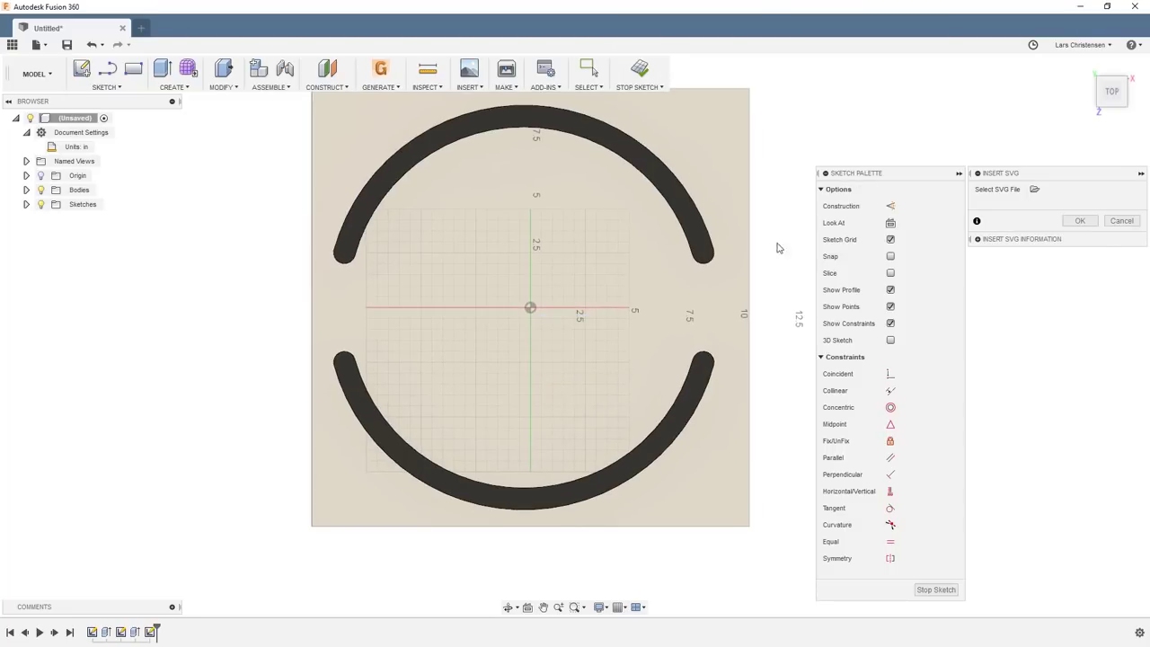
left_click(1035, 189)
double_click(186, 147)
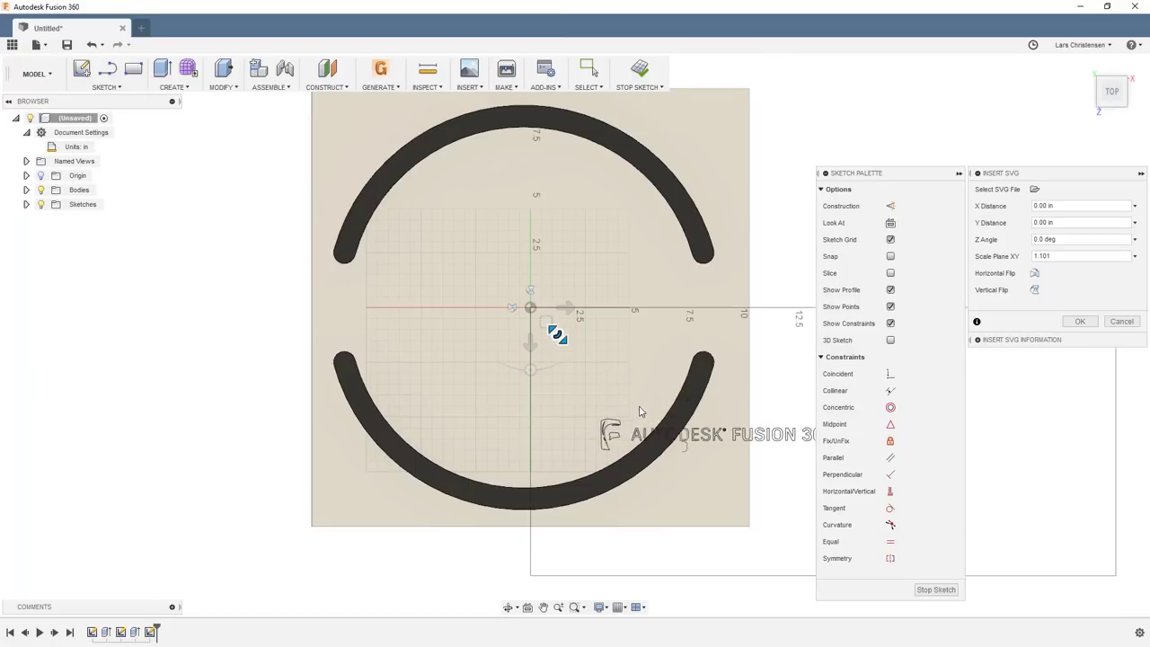
Move the logo onto the plate, scale it by about 2.8 and shift it about -13.44 in X and -10.79 in Y.
left_click_drag(555, 333, 401, 169)
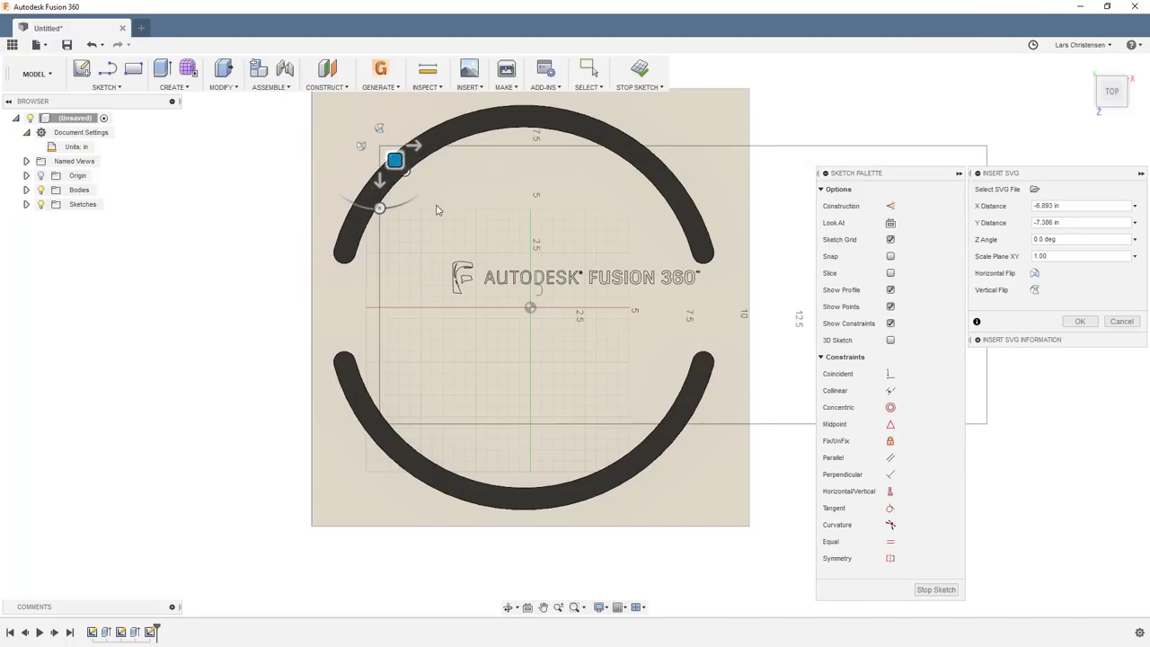
left_click_drag(406, 171, 477, 226)
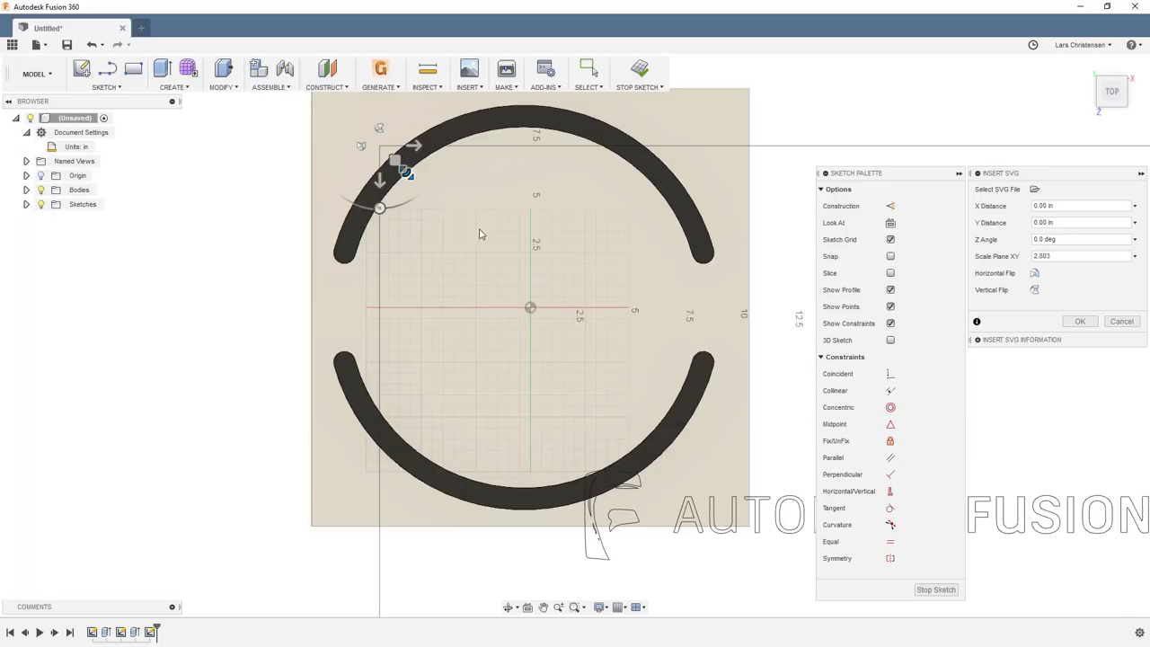
scroll(363, 269, "down", 3)
left_click_drag(358, 210, 180, 72)
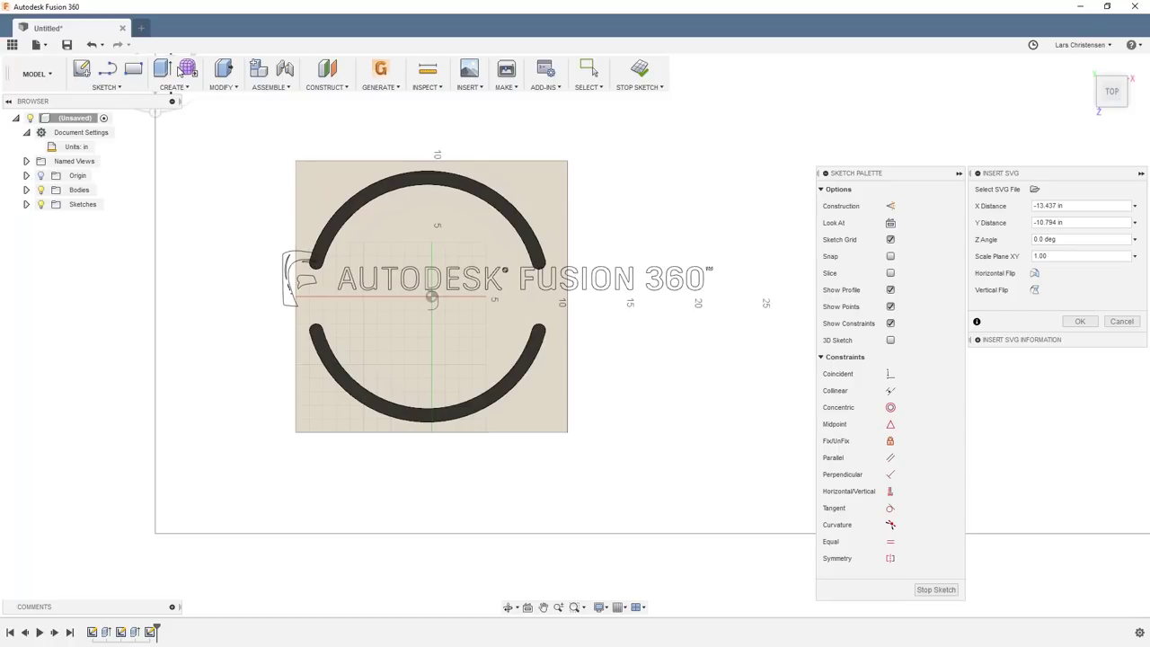
Enlarge the logo slightly more, shift it about -2.05 in X and -1.94 in Y, and finish the SVG insertion.
scroll(237, 171, "down", 2)
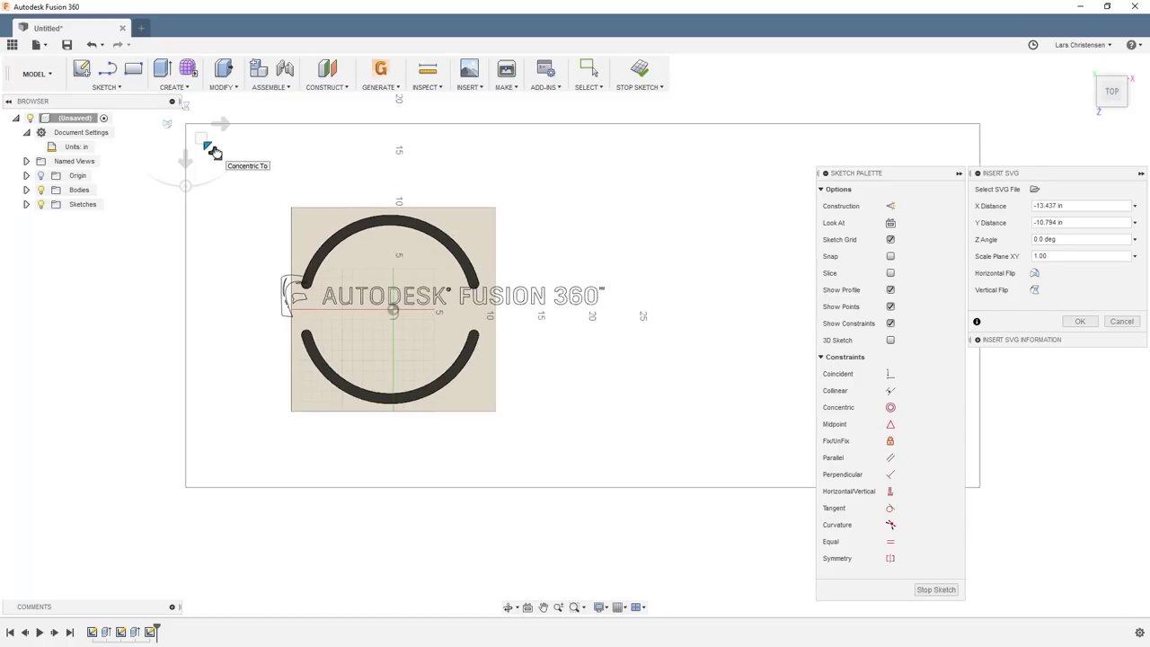
left_click_drag(206, 146, 180, 119)
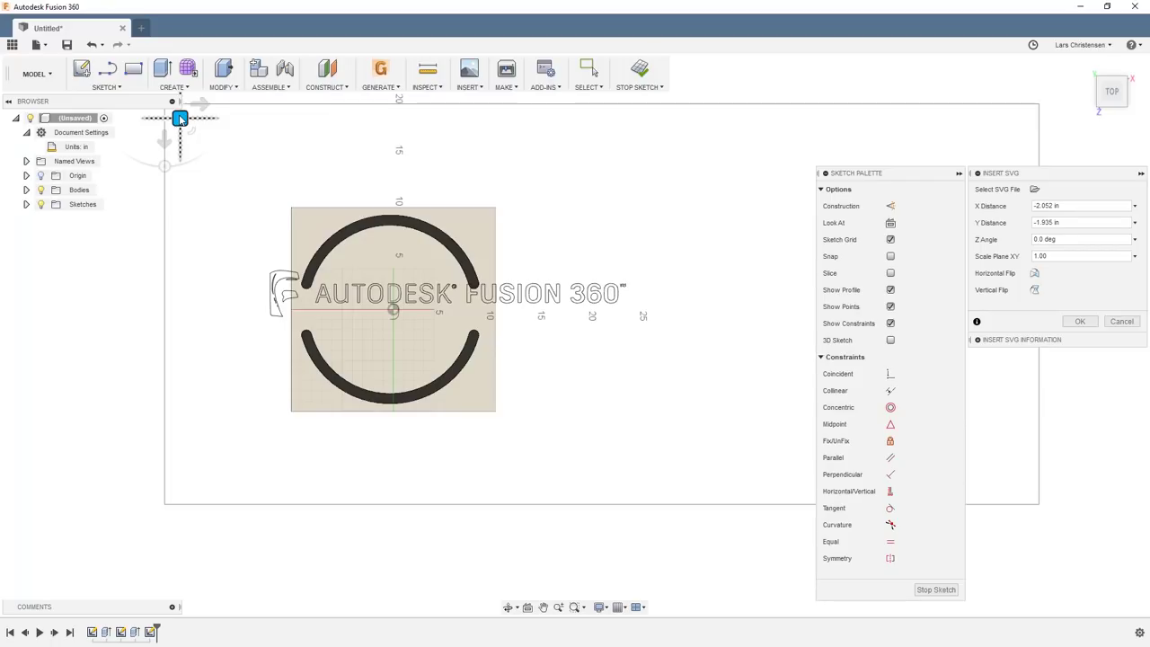
left_click(1080, 321)
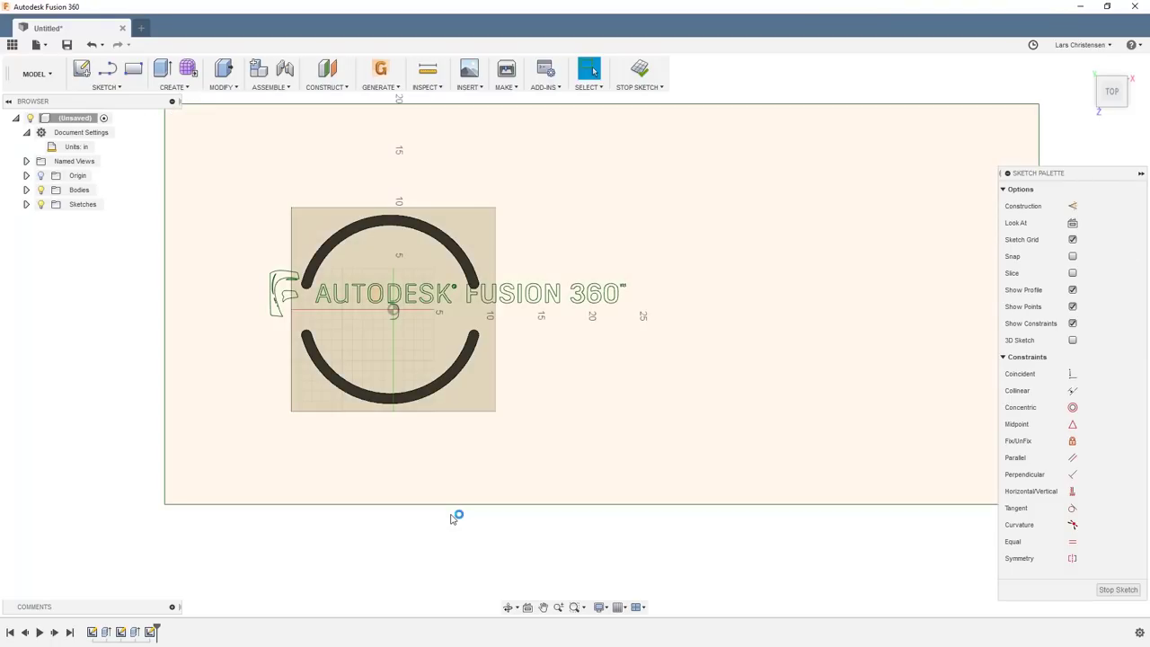
Delete the large rectangular frame surrounding the inserted logo.
scroll(242, 589, "down", 2)
left_click_drag(159, 575, 897, 512)
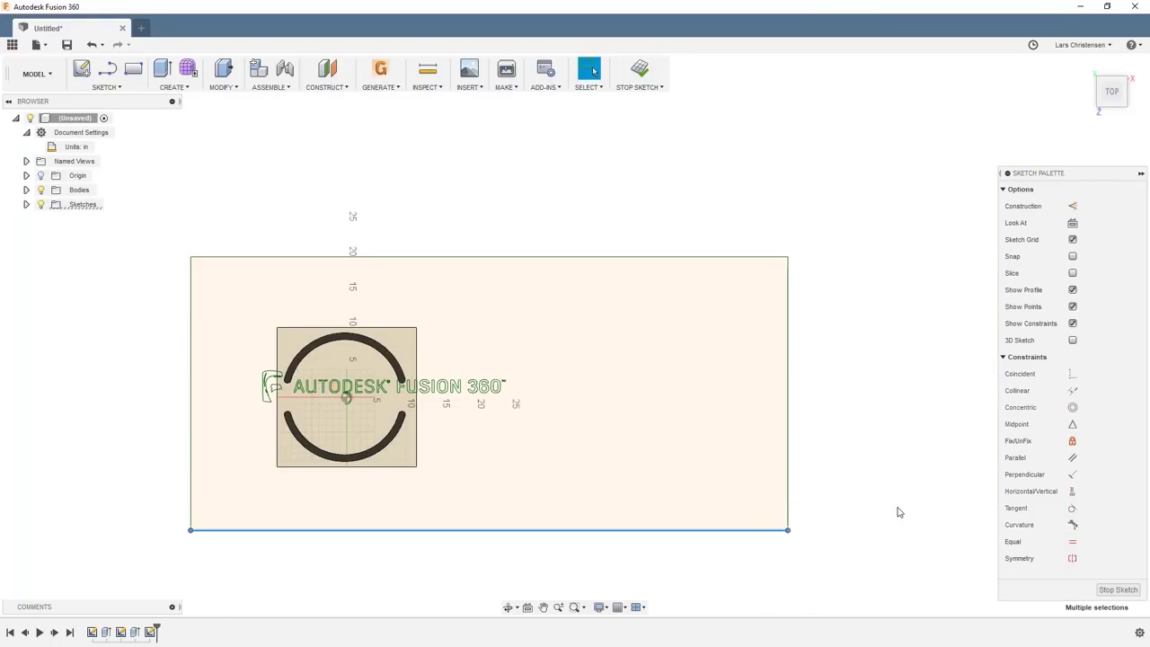
left_click_drag(151, 192, 151, 194)
scroll(264, 390, "up", 6)
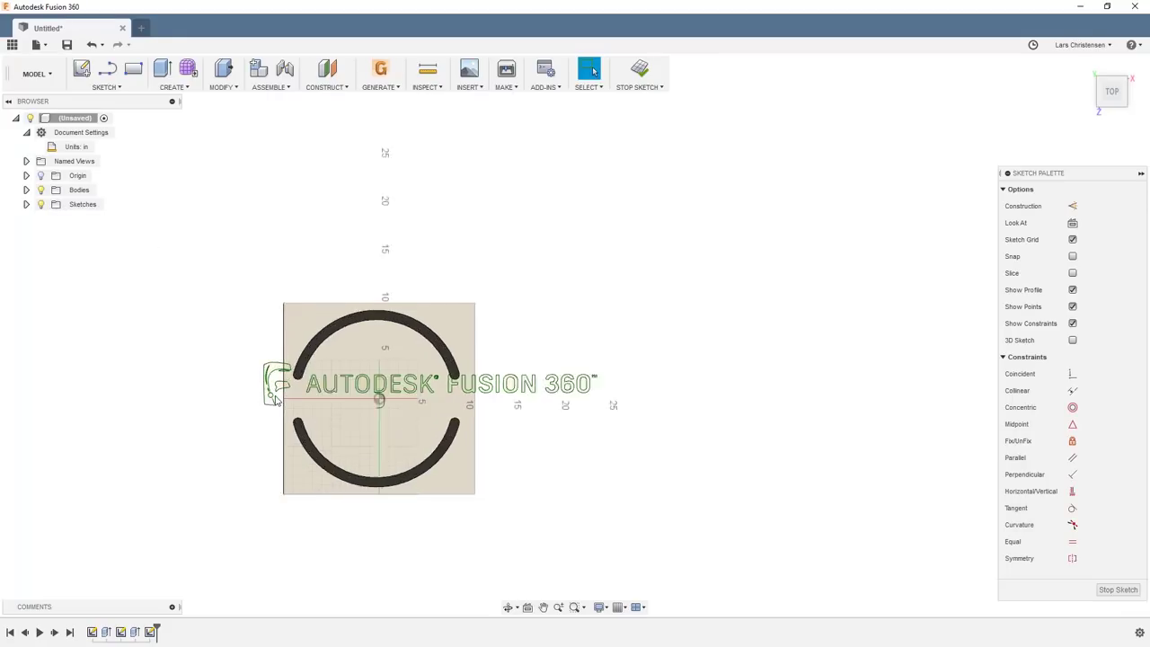
Delete the logo symbol in front of the word AUTODESK and the stray curves below the letter D.
left_click_drag(203, 243, 345, 462)
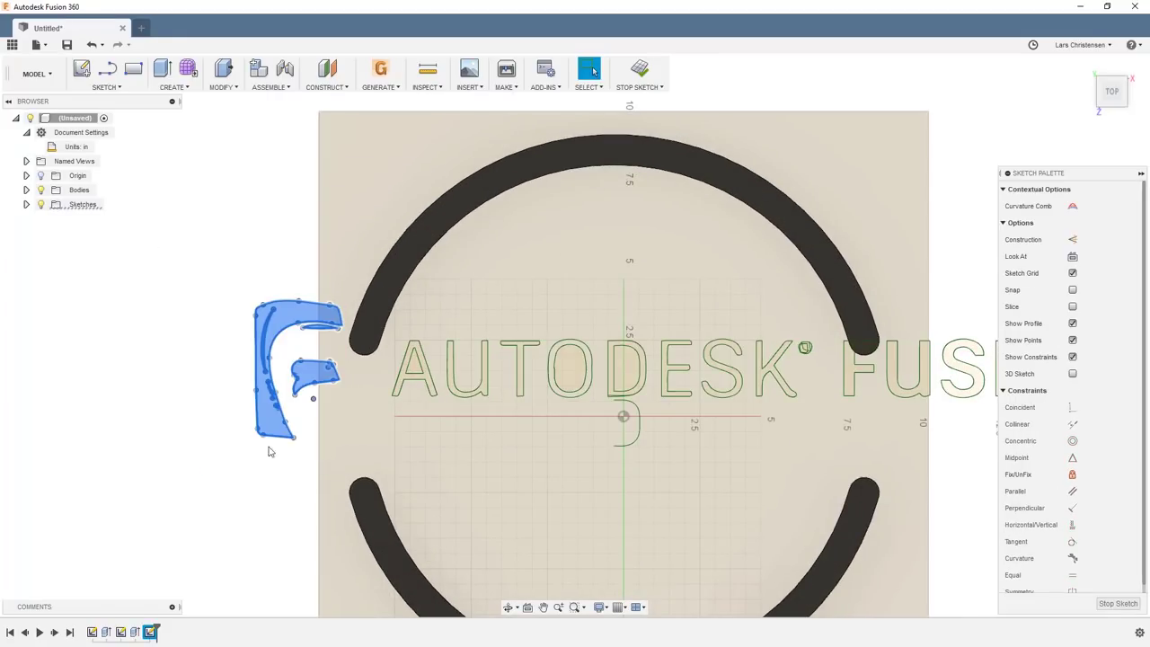
key("Delete")
scroll(171, 390, "down", 2)
scroll(495, 450, "up", 4)
scroll(390, 347, "up", 5)
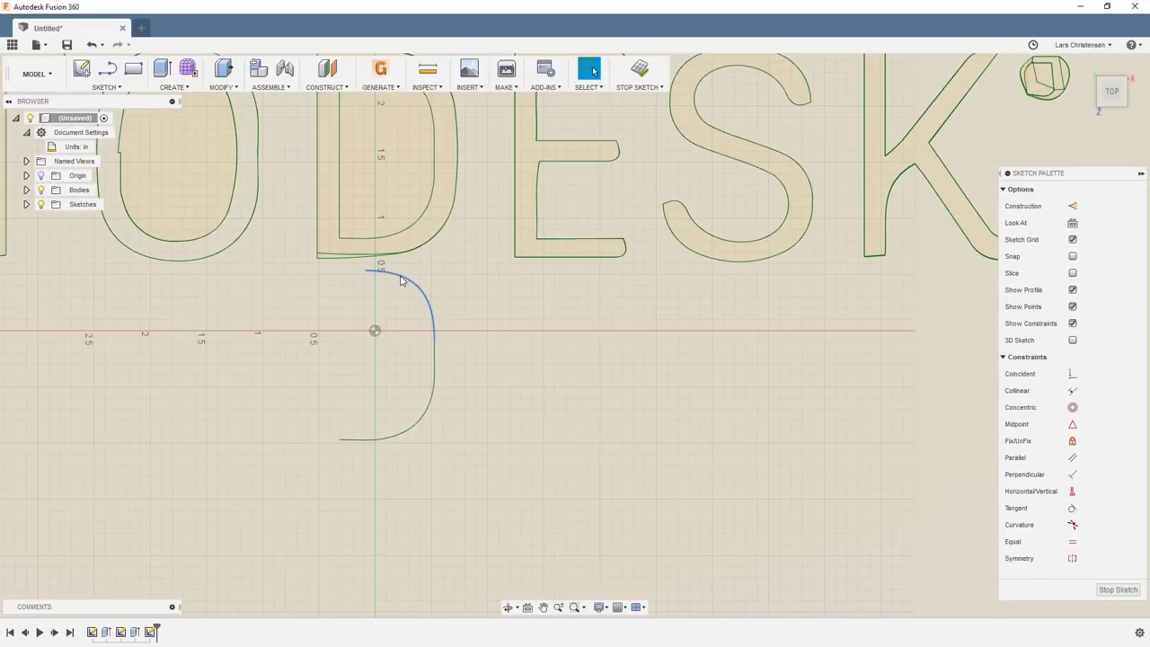
left_click(402, 281)
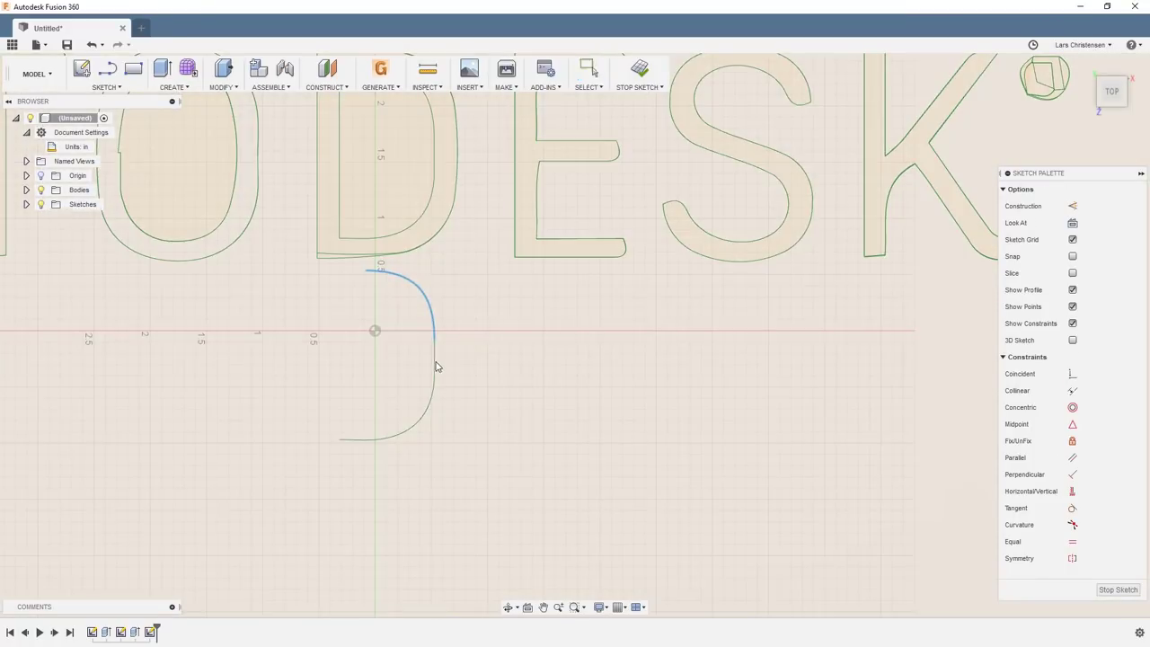
left_click(378, 444)
key("Delete")
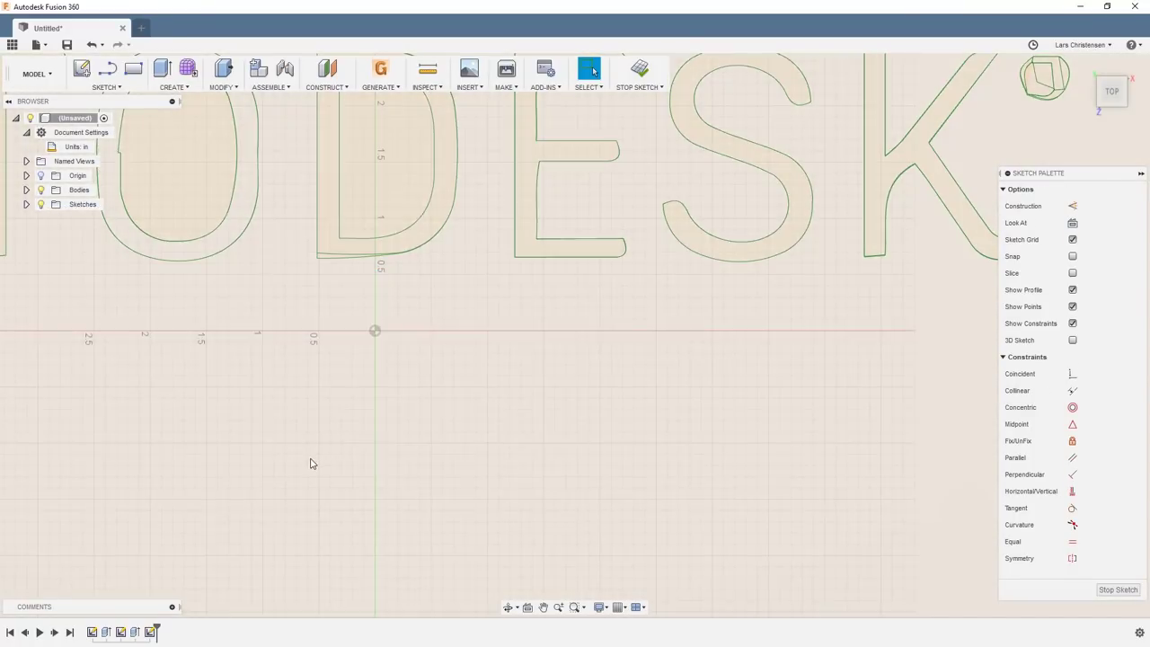
Delete the registered mark after AUTODESK and the TM mark after 360.
scroll(308, 462, "down", 2)
scroll(494, 229, "up", 3)
scroll(667, 282, "down", 4)
scroll(594, 271, "up", 2)
left_click_drag(594, 271, 671, 354)
key("Delete")
scroll(671, 354, "down", 5)
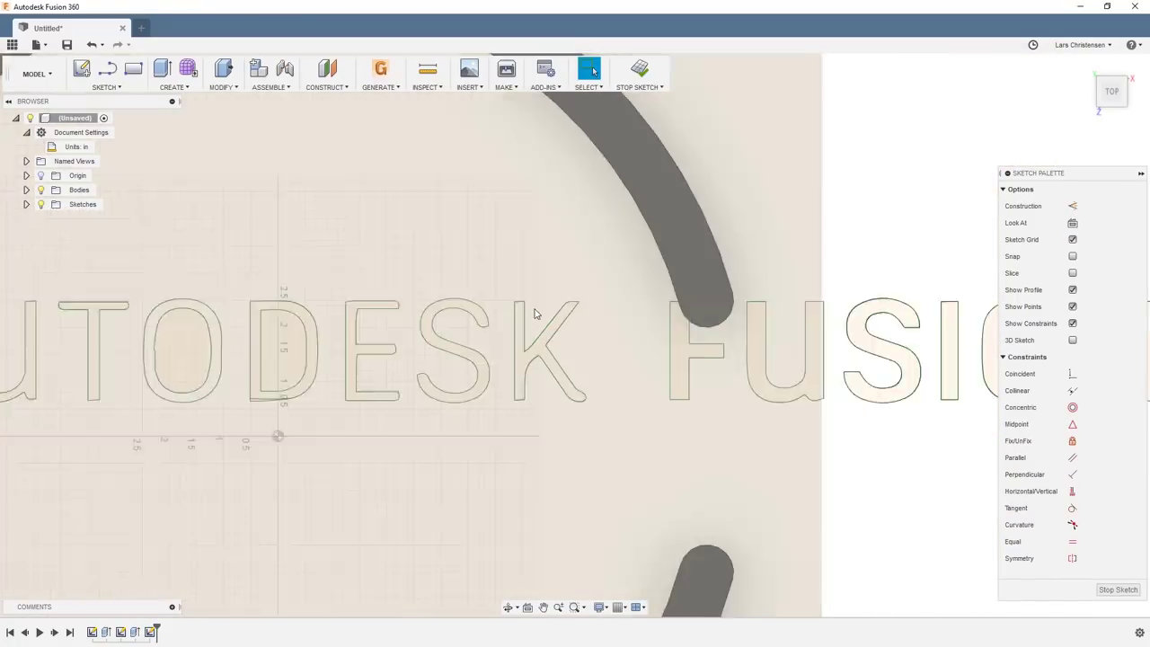
scroll(876, 319, "up", 5)
mouse_move(904, 380)
left_mouse_down()
mouse_move(803, 308)
mouse_move(799, 282)
left_mouse_up()
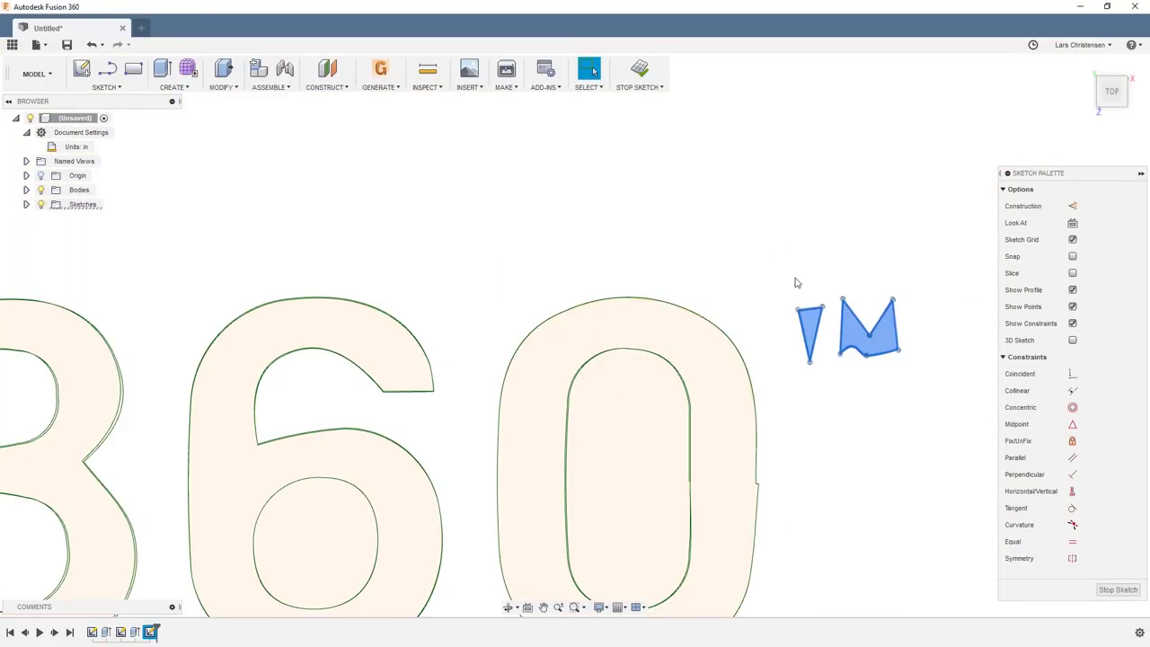
key("Delete")
scroll(824, 392, "down", 3)
scroll(596, 498, "down", 5)
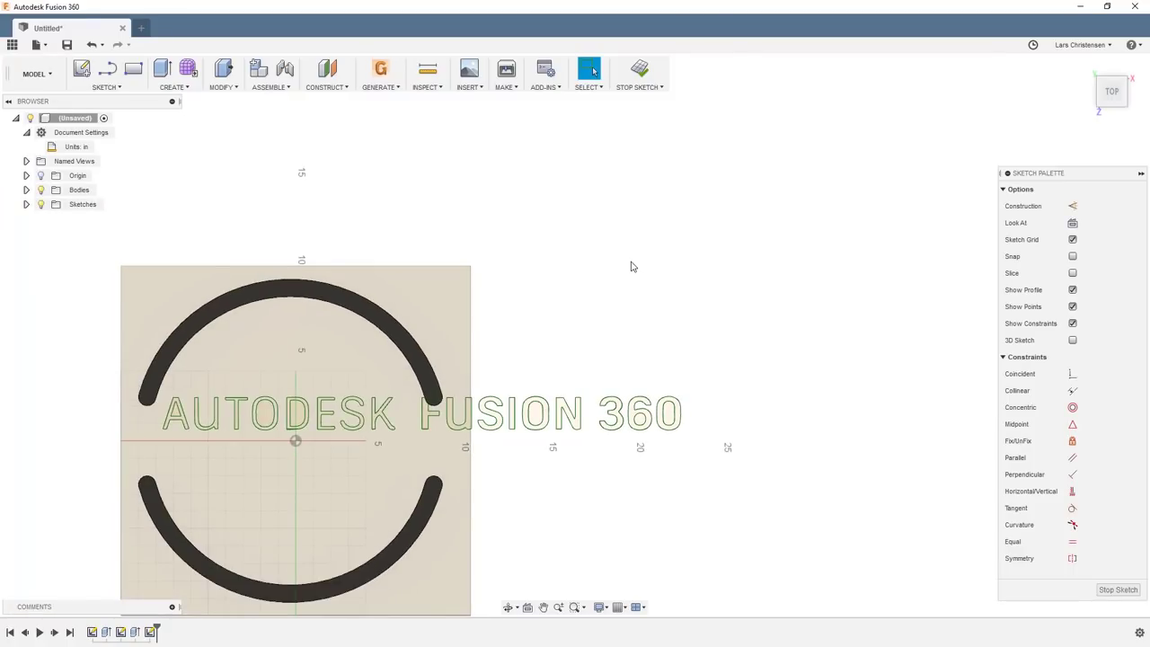
key("e")
scroll(162, 441, "up", 5)
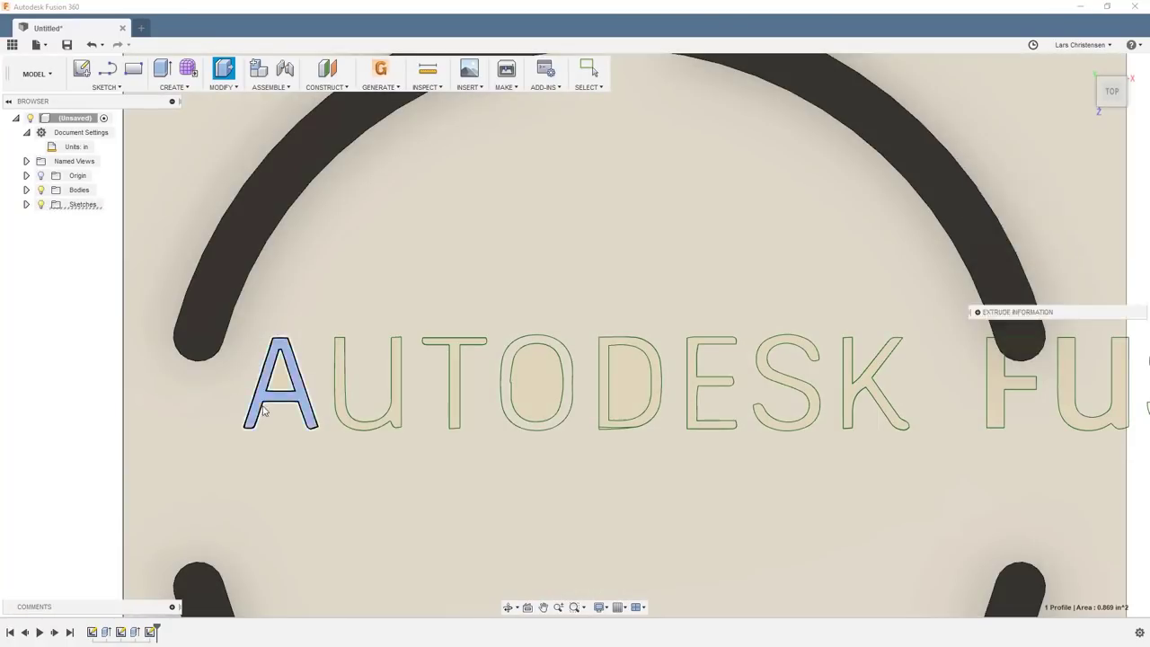
left_click(297, 395)
left_click(345, 419)
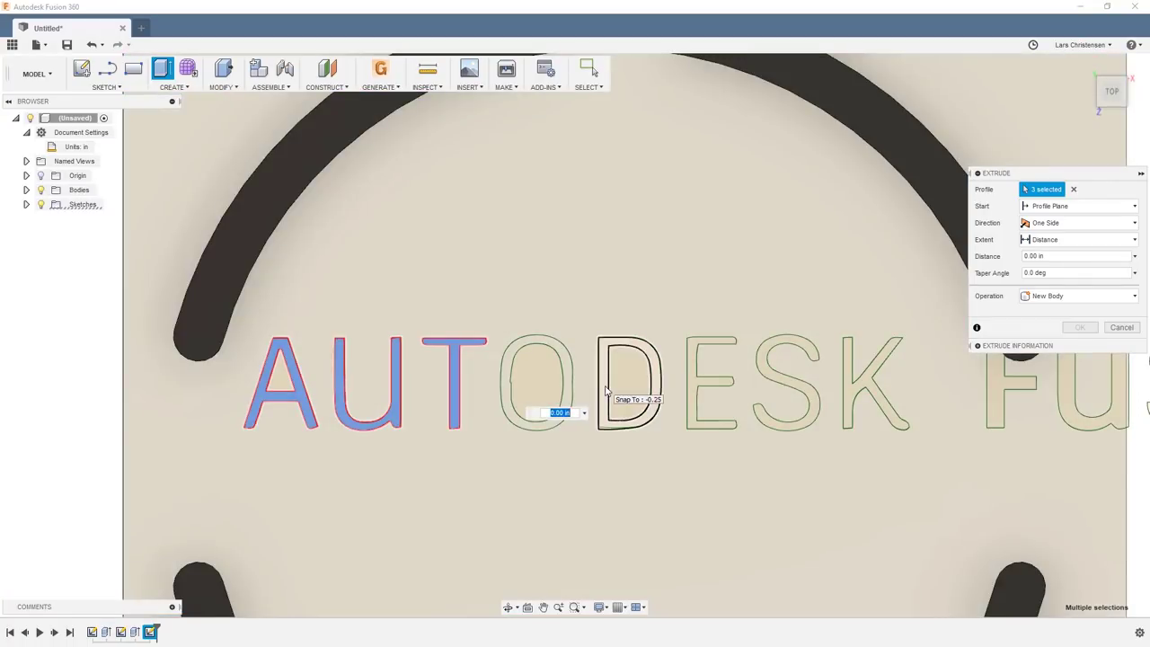
key("ctrl+z")
Hide the bodies and examine the outline of the letter O in AUTODESK for gaps and overlapping curves.
left_click(41, 190)
scroll(447, 216, "up", 10)
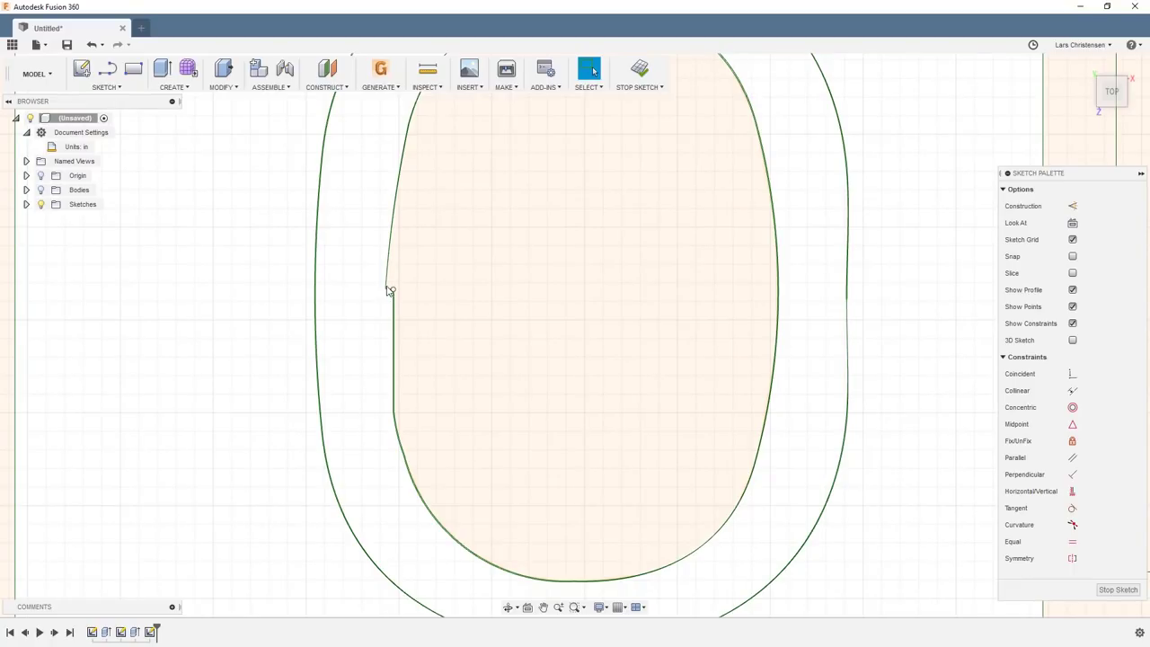
scroll(864, 293, "up", 8)
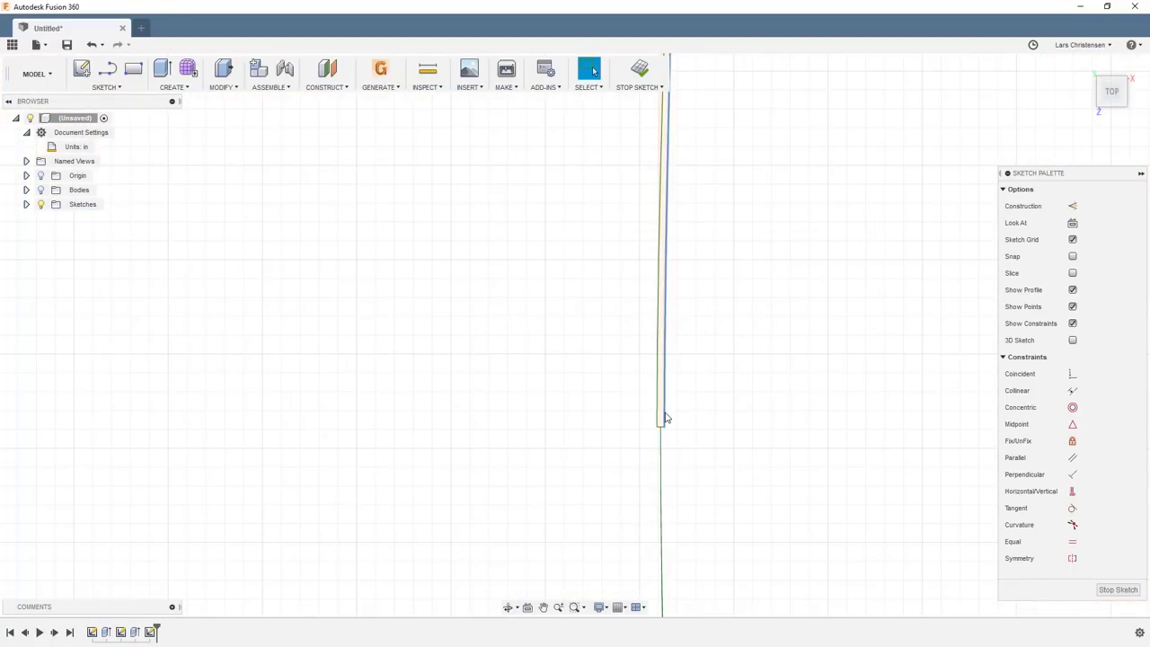
scroll(665, 432, "up", 6)
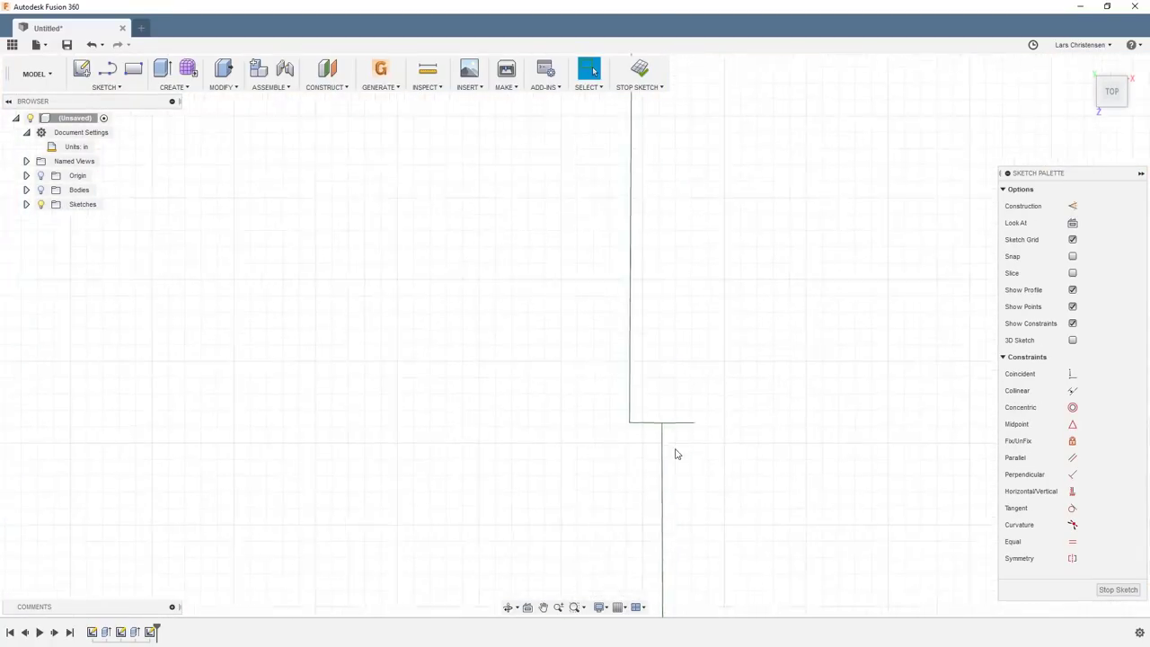
scroll(584, 458, "down", 6)
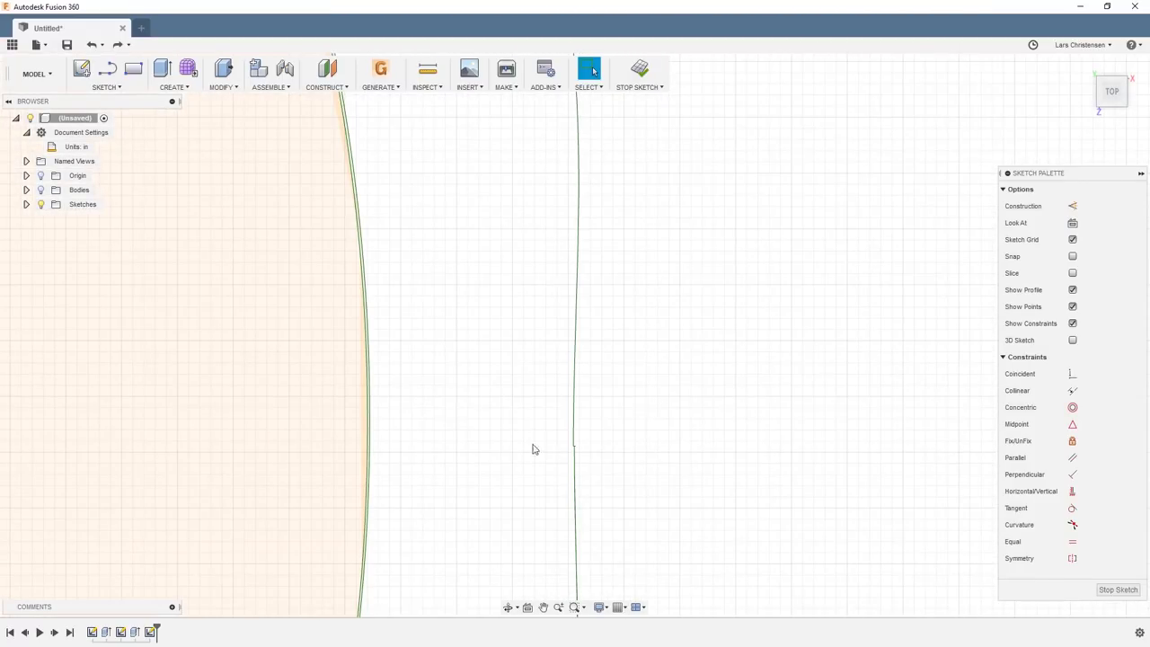
scroll(630, 409, "down", 6)
scroll(275, 555, "up", 6)
scroll(155, 257, "up", 3)
scroll(154, 257, "up", 2)
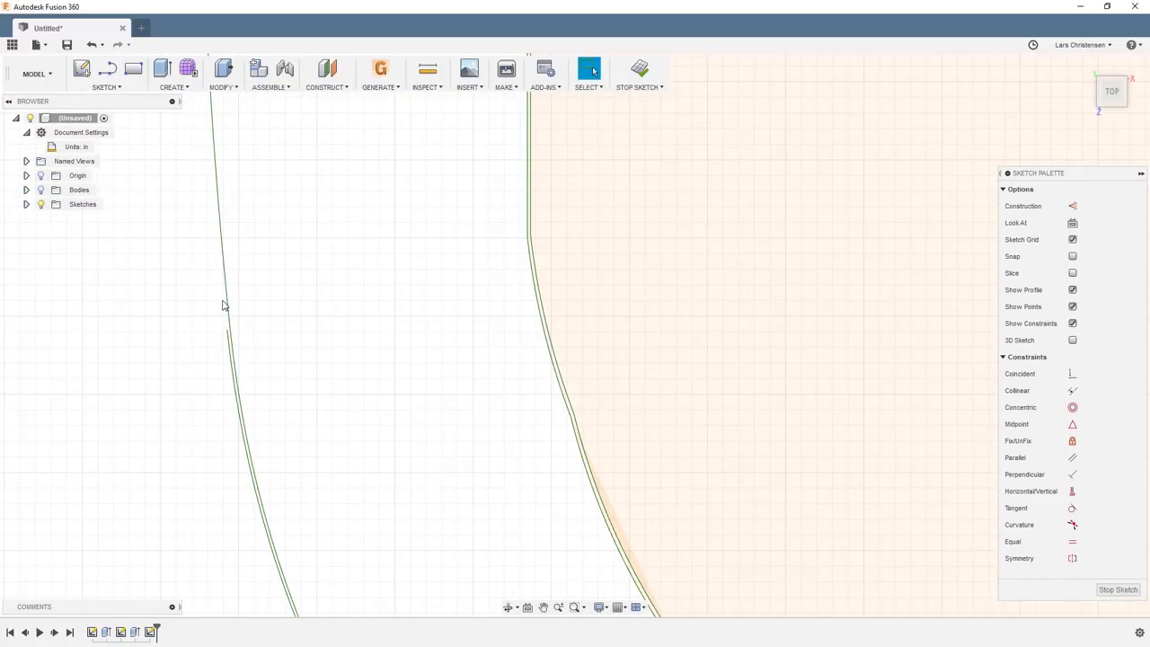
Adjust the loose curve end on the O's outer outline, and try deleting an overlapping curve at its top, undoing the deletion.
left_click(225, 307)
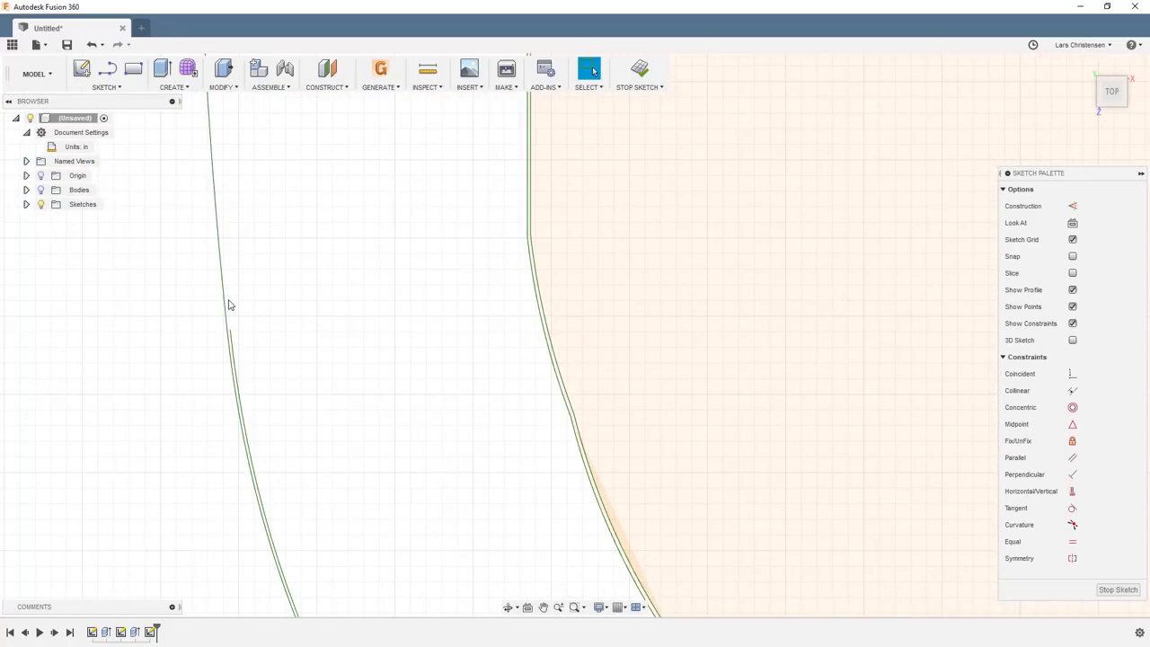
scroll(233, 332, "down", 5)
scroll(290, 260, "up", 4)
scroll(698, 172, "up", 6)
left_click(547, 217)
key("Delete")
key("ctrl+z")
left_click(537, 212)
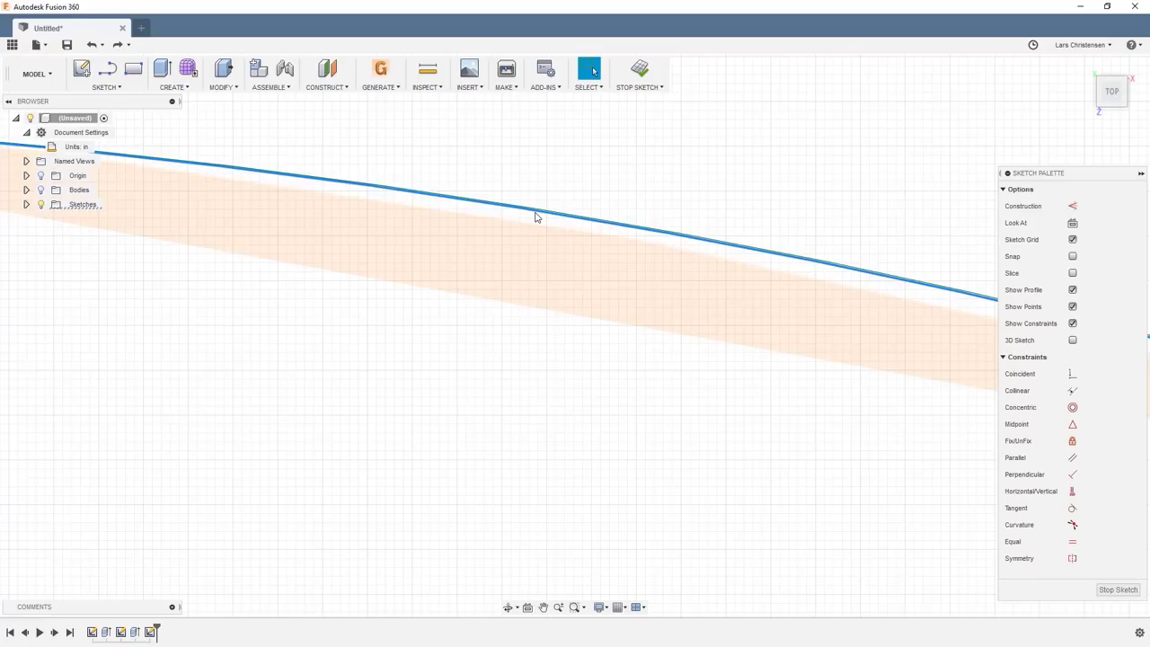
scroll(638, 218, "down", 4)
left_click(261, 221)
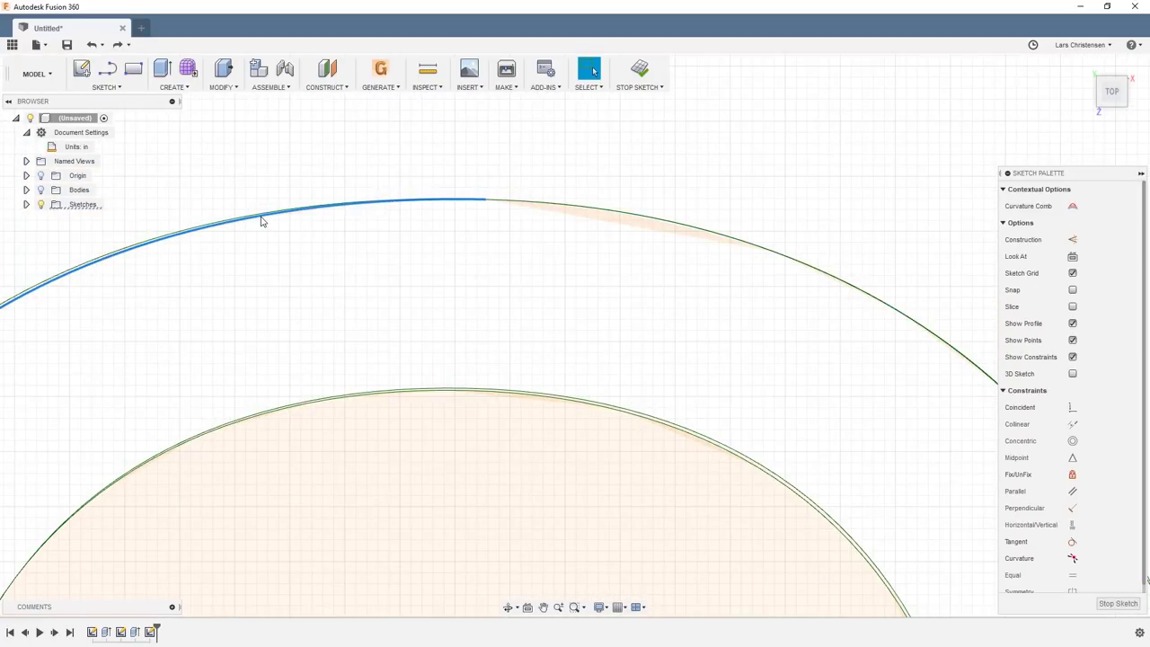
Close the outer outline of the O in AUTODESK so that the letter's ring forms a profile.
scroll(372, 257, "up", 6)
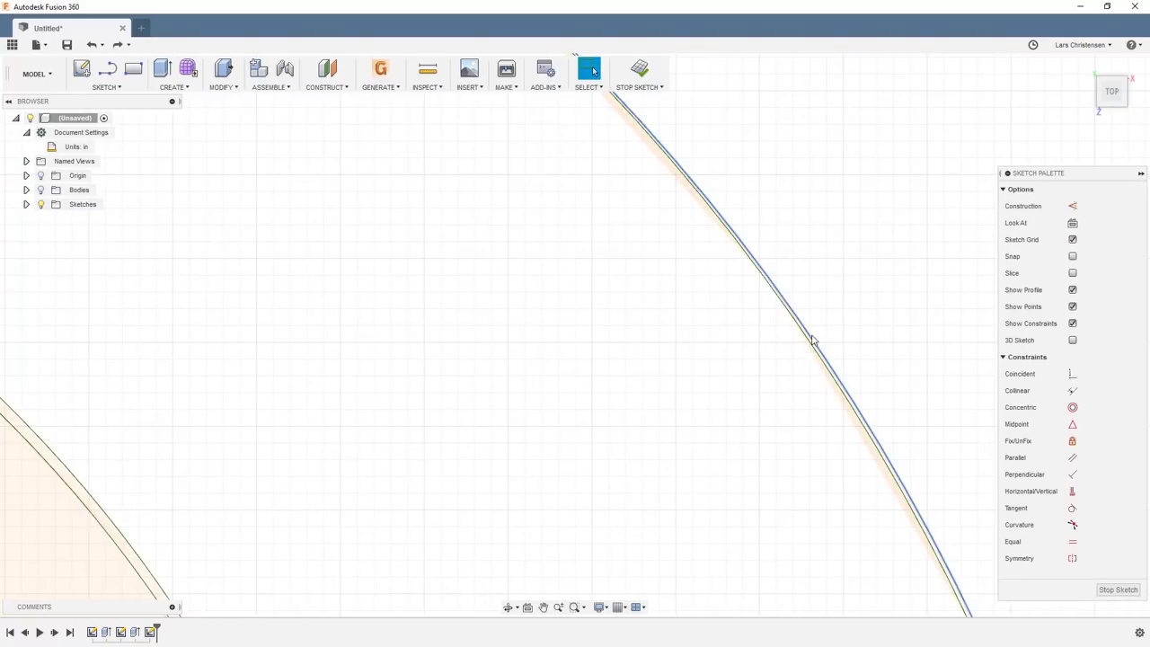
scroll(655, 285, "down", 5)
scroll(579, 225, "up", 6)
scroll(557, 477, "down", 3)
scroll(593, 476, "up", 3)
scroll(474, 545, "down", 4)
scroll(662, 495, "up", 2)
scroll(177, 584, "up", 2)
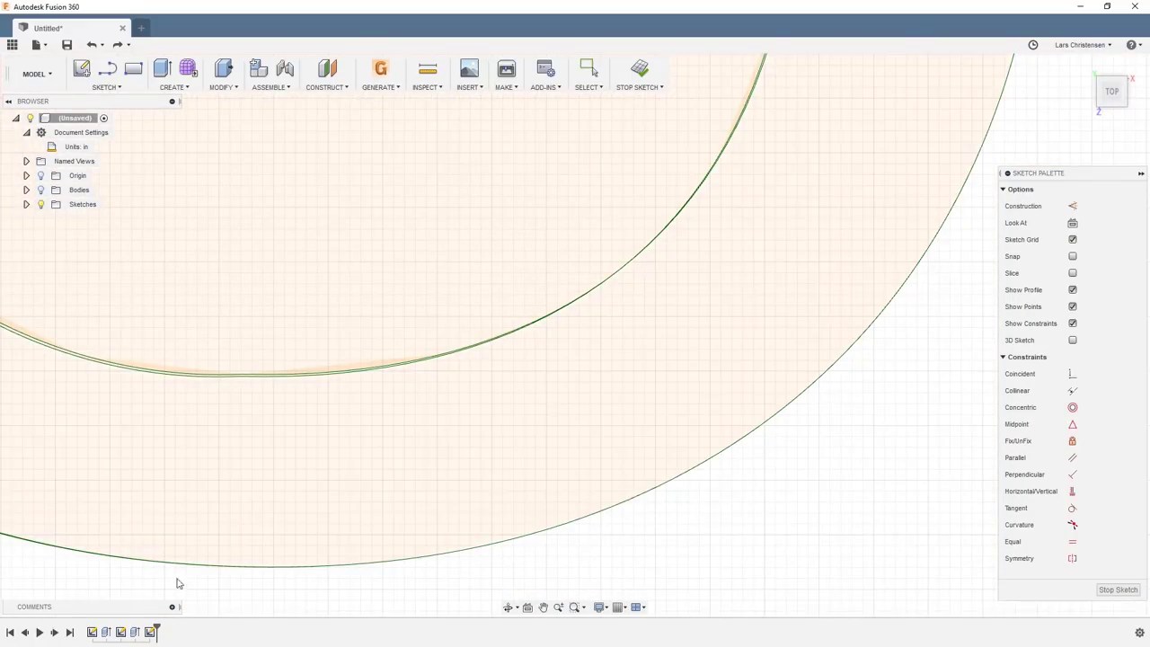
scroll(470, 547, "down", 10)
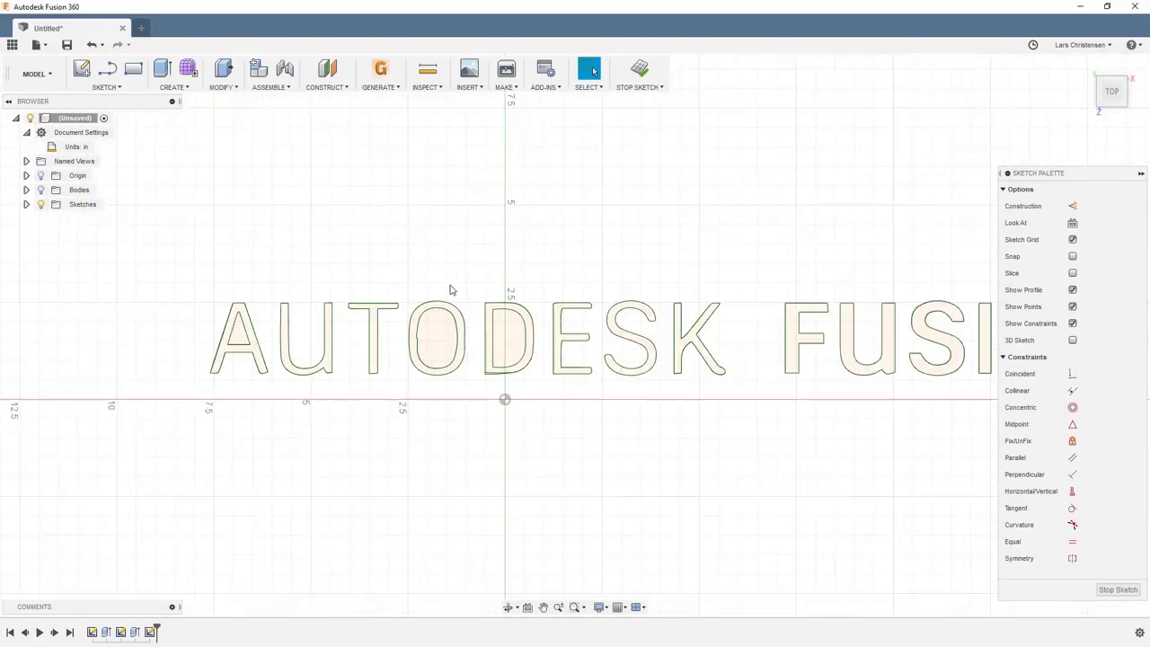
scroll(377, 292, "down", 2)
key("q")
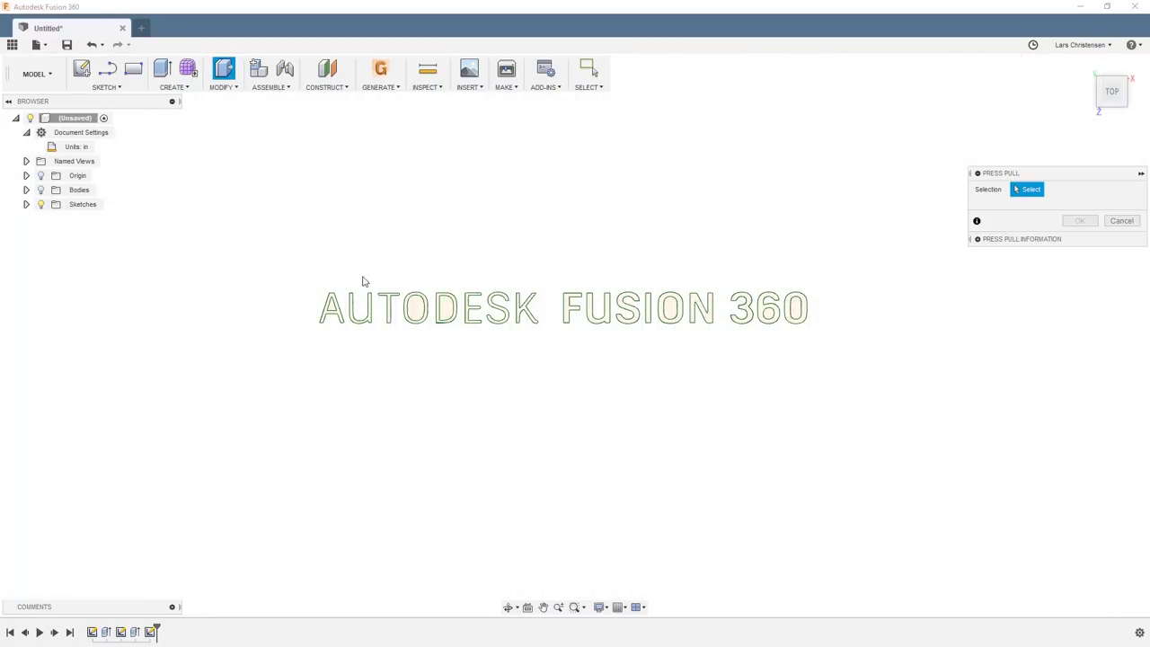
scroll(330, 307, "up", 7)
left_click(300, 341)
left_click(539, 337)
left_click(643, 330)
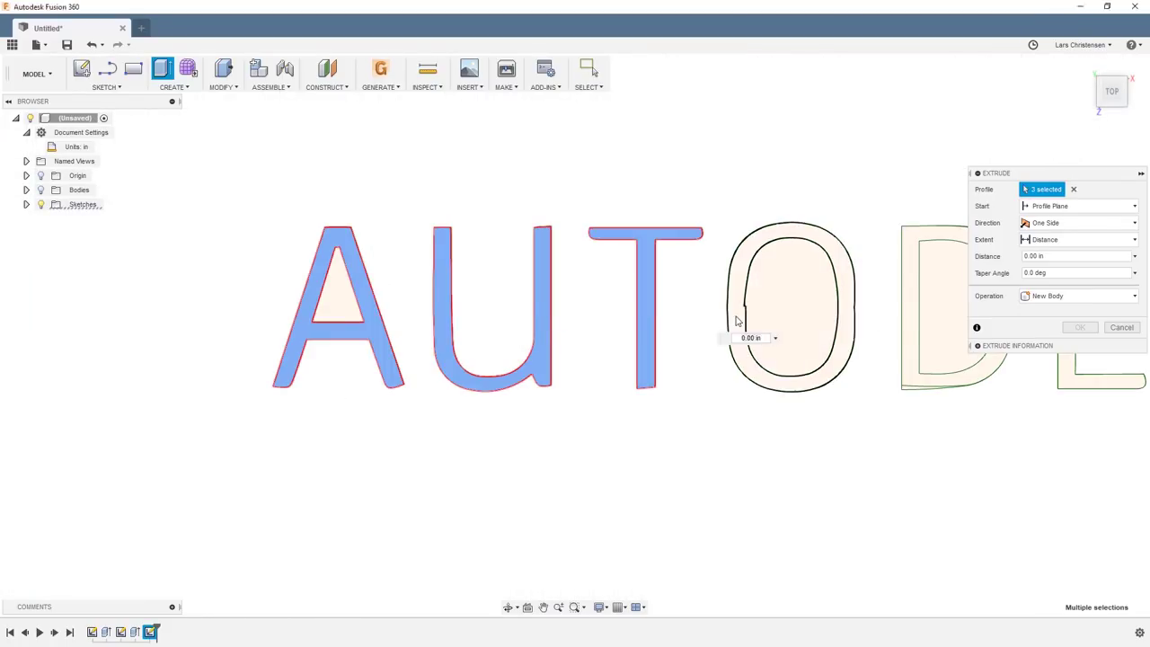
left_click(738, 319)
middle_click_drag(899, 341, 557, 368)
left_click(689, 368)
left_click(765, 414)
left_click(885, 393)
middle_click_drag(935, 405, 610, 451)
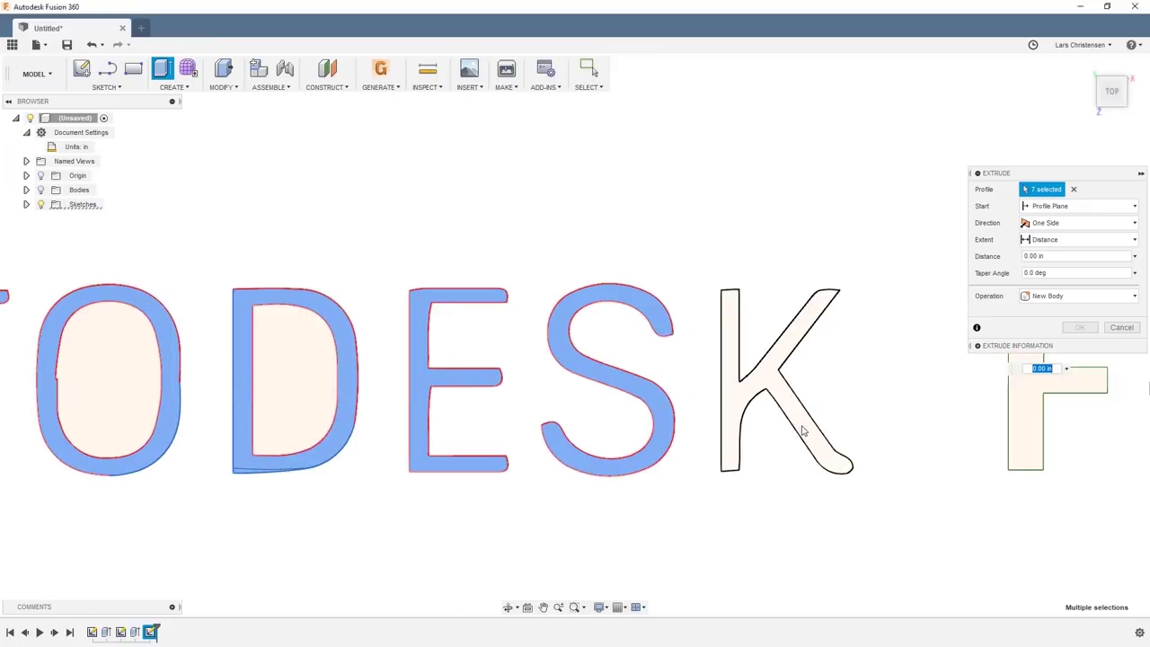
left_click(798, 429)
scroll(505, 501, "down", 4)
scroll(889, 493, "up", 3)
left_click(526, 428)
left_click(669, 388)
left_click(731, 398)
left_click(837, 406)
left_click(891, 412)
left_click(1015, 420)
scroll(467, 482, "down", 4)
scroll(716, 481, "up", 4)
left_click(716, 476)
left_click(588, 457)
left_click(422, 476)
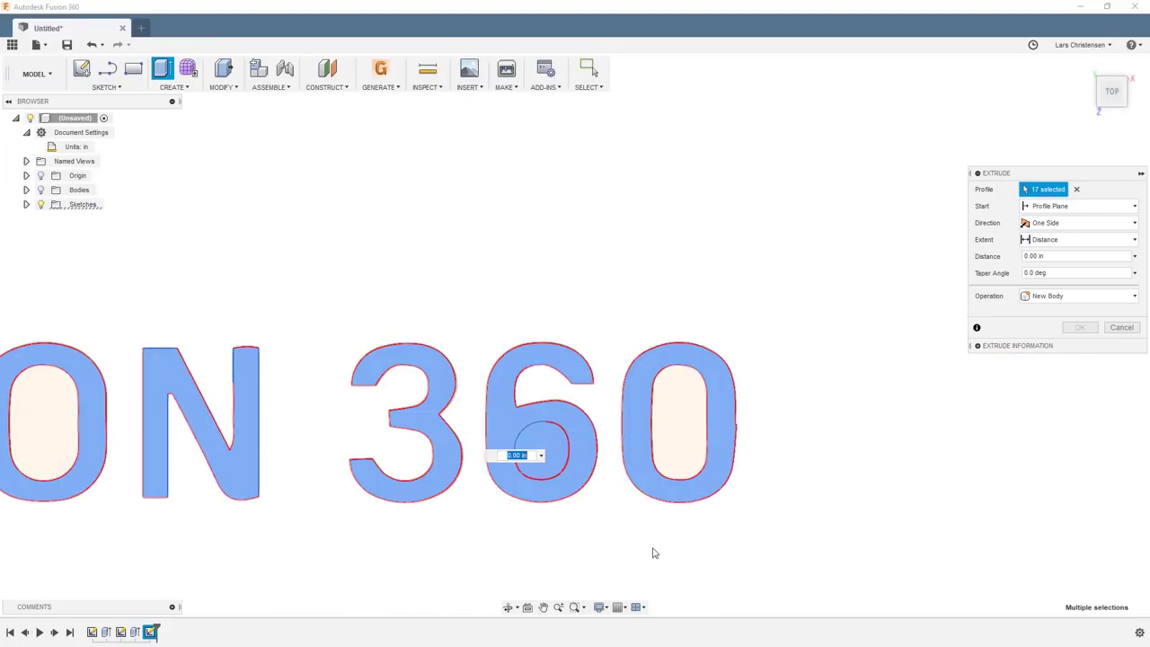
middle_click_drag(750, 441, 617, 415, "shift")
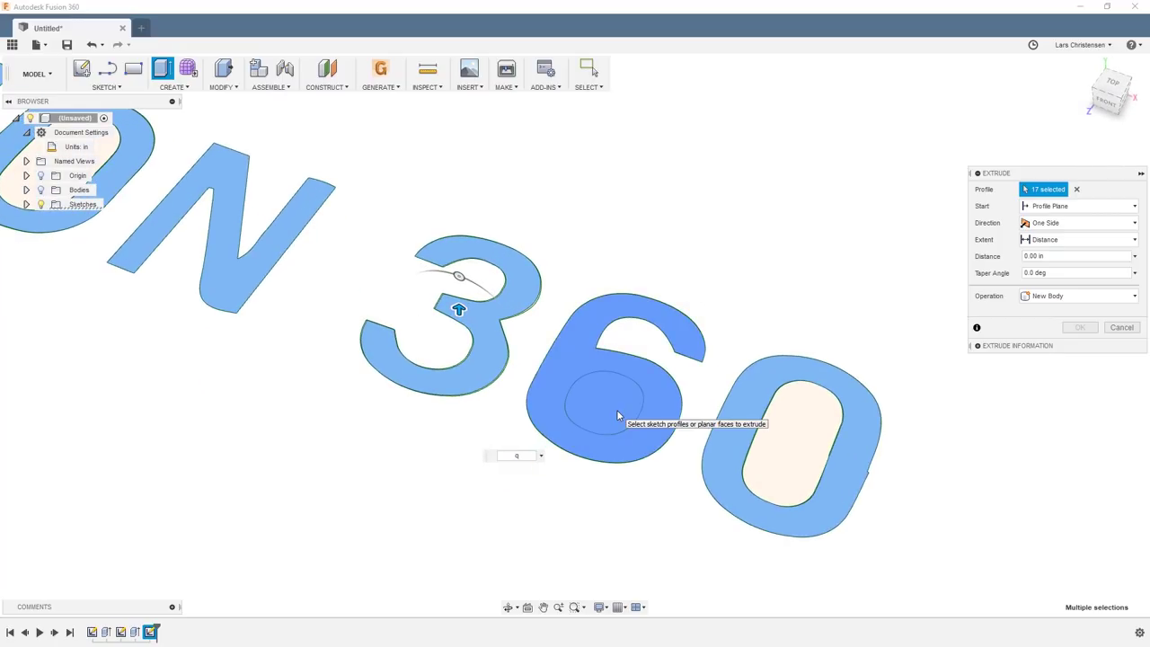
key("Escape")
Try to extrude the digit 6 separately from its inner loop.
scroll(596, 391, "up", 6)
scroll(591, 352, "down", 6)
left_click(513, 359)
key("q")
key("Escape")
left_click(540, 467)
key("e")
left_click(1122, 328)
left_click(616, 329)
left_click(259, 507)
key("e")
left_click(718, 333)
key("Escape")
Delete the duplicate curves along the inner loop of the digit 6 and undo the last deletion.
left_click(697, 411)
key("Delete")
left_click(675, 460)
key("Delete")
left_click(519, 422)
key("Delete")
key("ctrl+z")
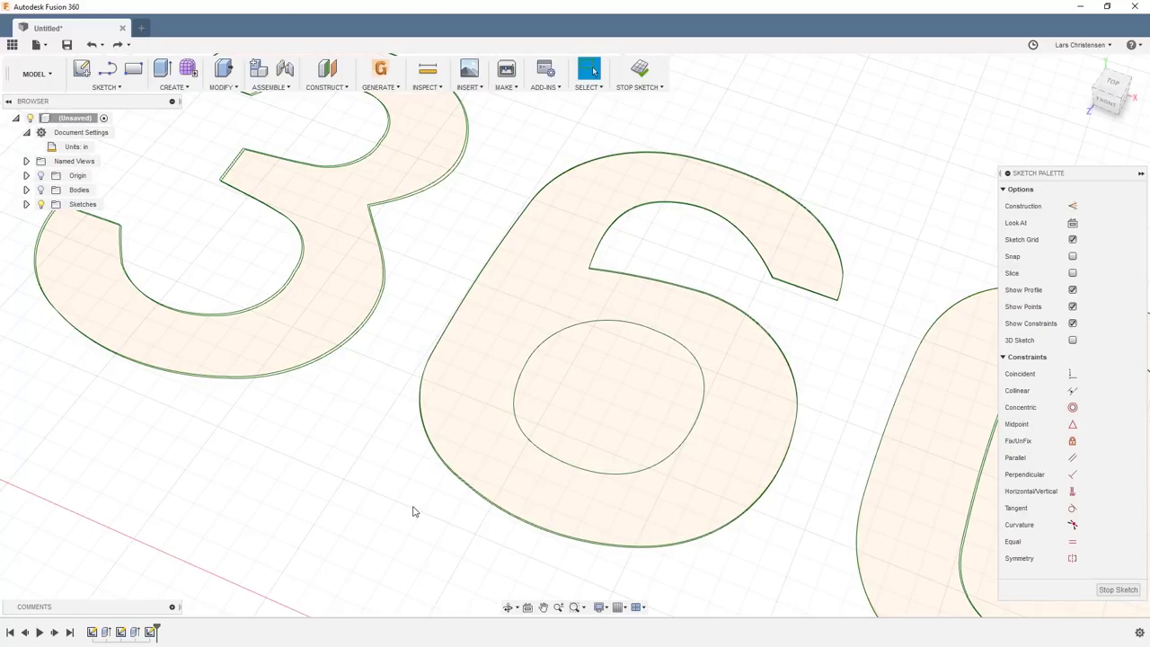
key("e")
key("Escape")
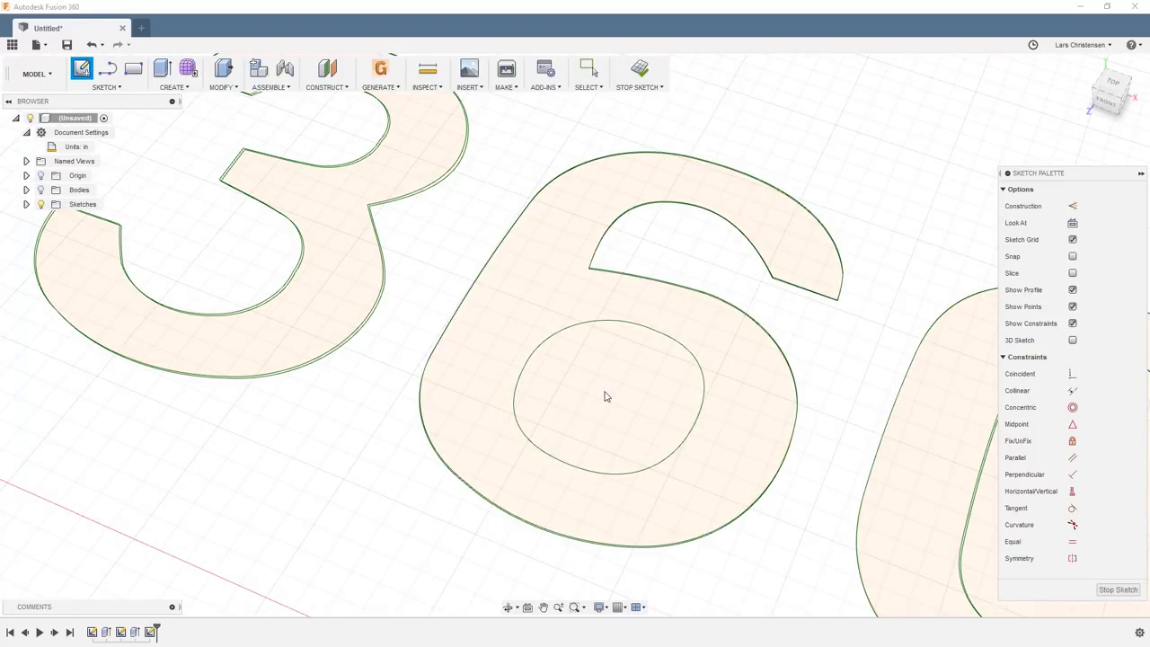
Draw a circle slightly larger than the inner loop of the digit 6, viewed from the top.
scroll(606, 396, "down", 10)
scroll(581, 407, "up", 5)
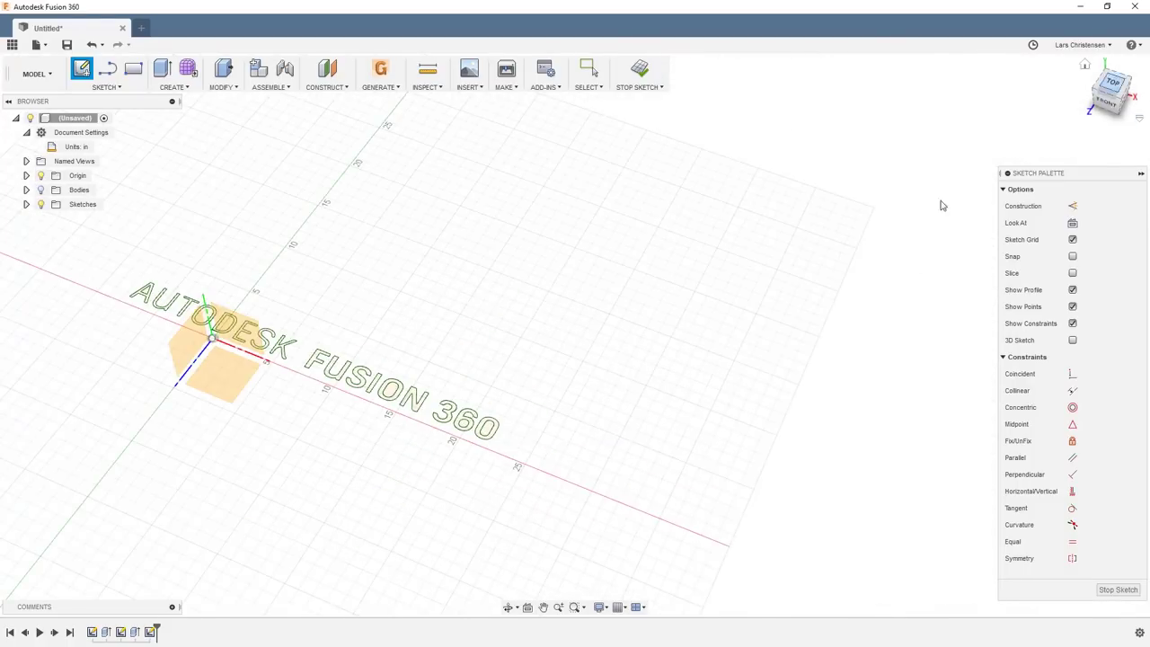
left_click(1112, 82)
scroll(442, 389, "up", 8)
key("c")
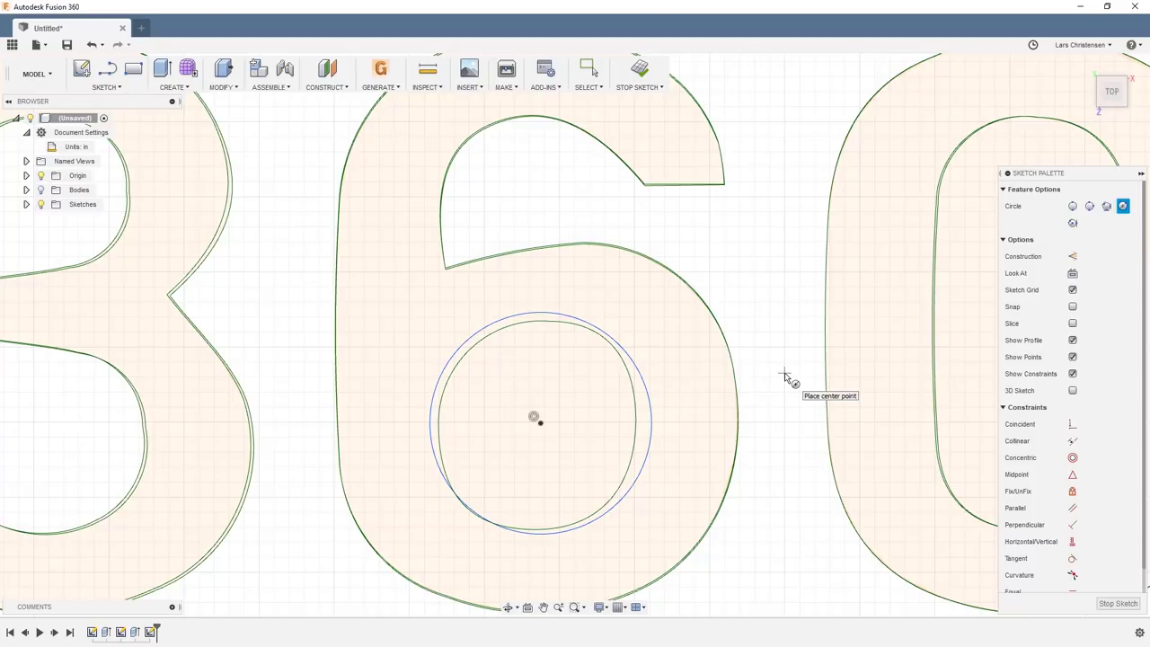
Start a Press Pull extrusion with the profiles of the digits 360 and the letters S, I, O and N of FUSION.
key("q")
left_click(699, 362)
scroll(333, 353, "down", 5)
left_click(527, 372)
left_click(216, 408)
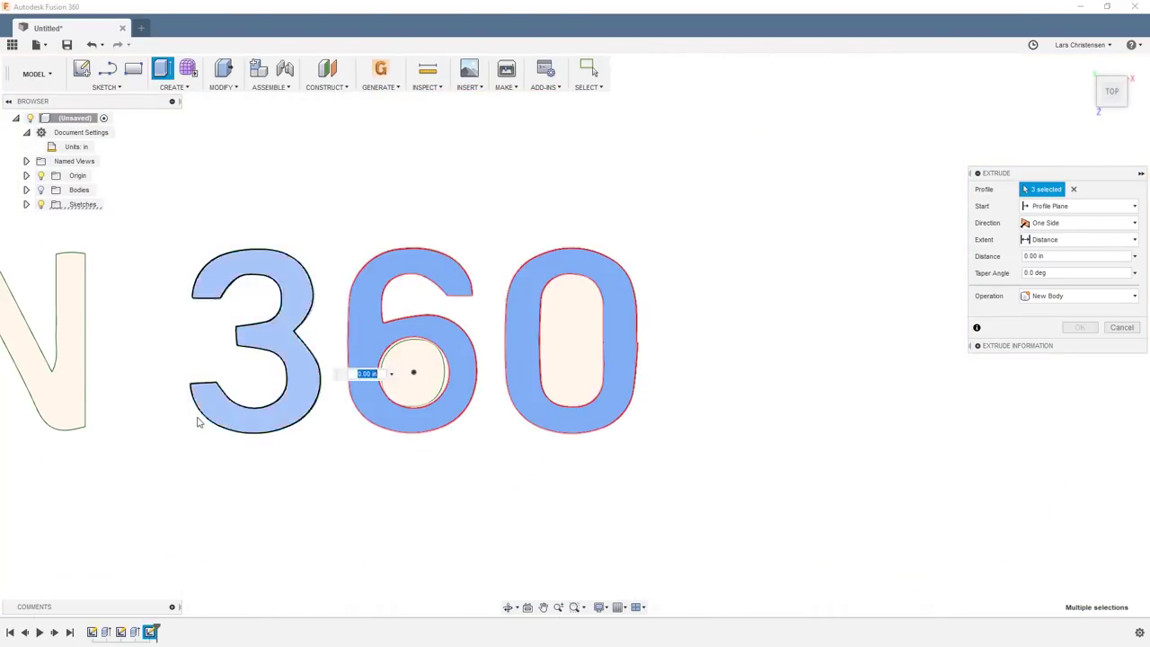
left_click(70, 413)
scroll(809, 514, "down", 4)
scroll(230, 539, "up", 2)
left_click(395, 444)
left_click(304, 441)
left_click(265, 439)
scroll(809, 525, "down", 3)
scroll(378, 508, "up", 2)
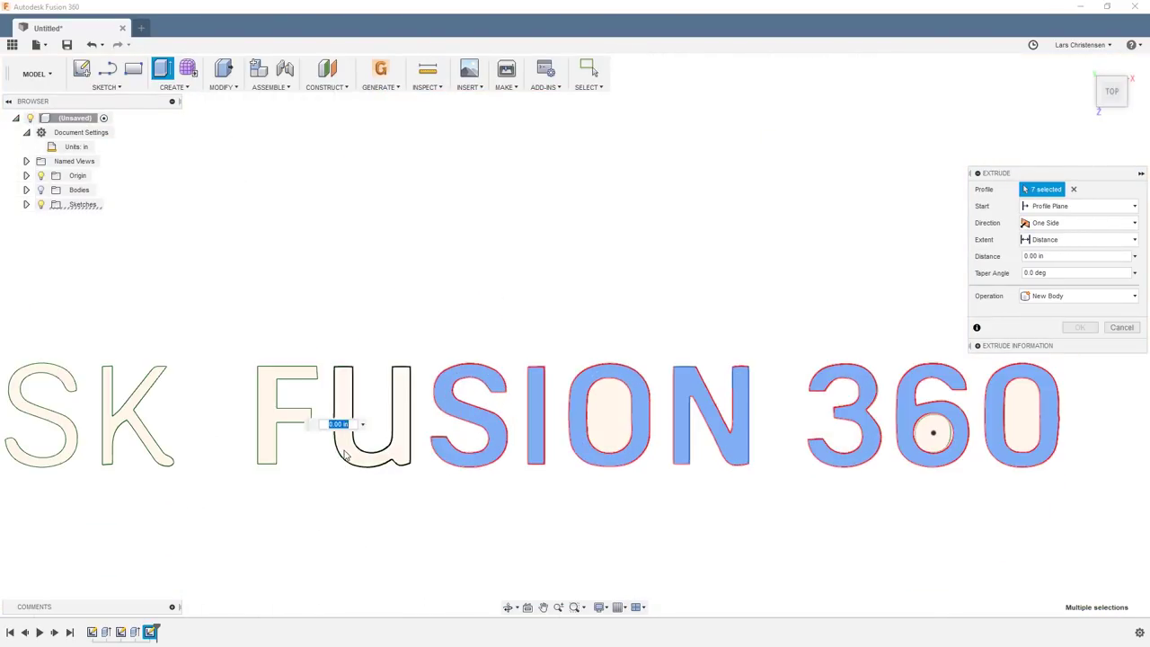
Add the letters F and U of FUSION and all letters of AUTODESK to the extrusion profiles.
left_click(344, 456)
left_click(268, 454)
left_click(109, 454)
scroll(677, 485, "down", 3)
scroll(347, 408, "up", 3)
left_click(268, 423)
left_click(226, 431)
left_click(124, 436)
scroll(442, 451, "down", 3)
scroll(40, 449, "up", 3)
left_click(93, 449)
left_click(256, 447)
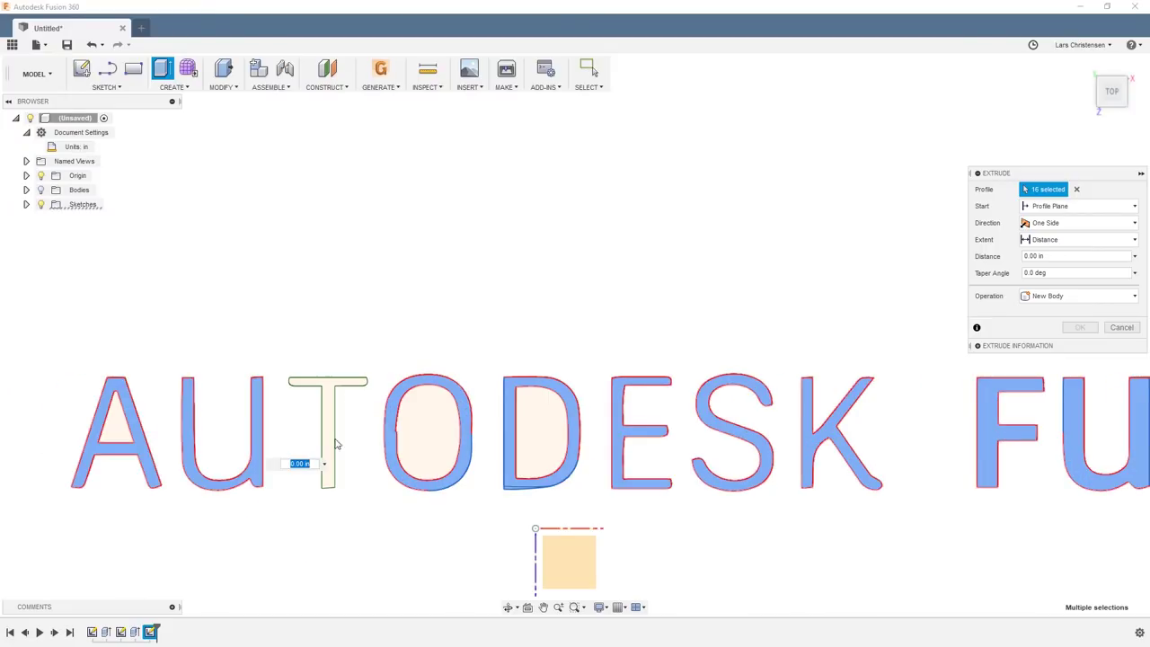
scroll(412, 507, "down", 3)
Show the bodies again and extrude the selected letter profiles 0.5 in upward as new bodies.
middle_click_drag(412, 506, 585, 506, "shift")
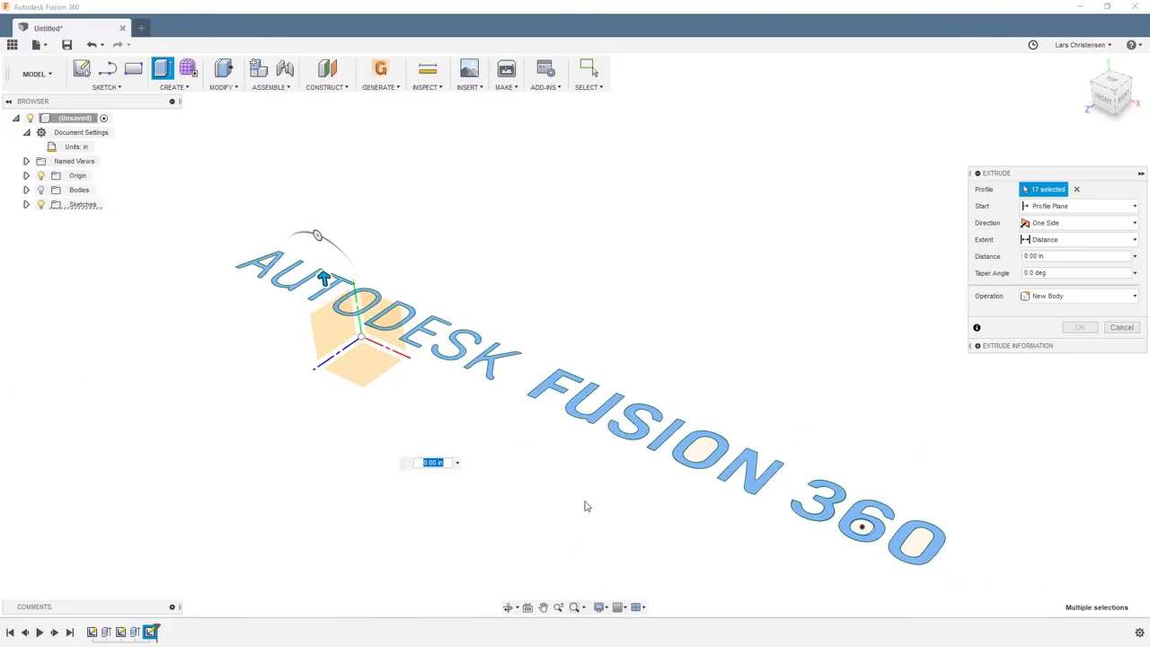
left_click_drag(323, 271, 339, 249)
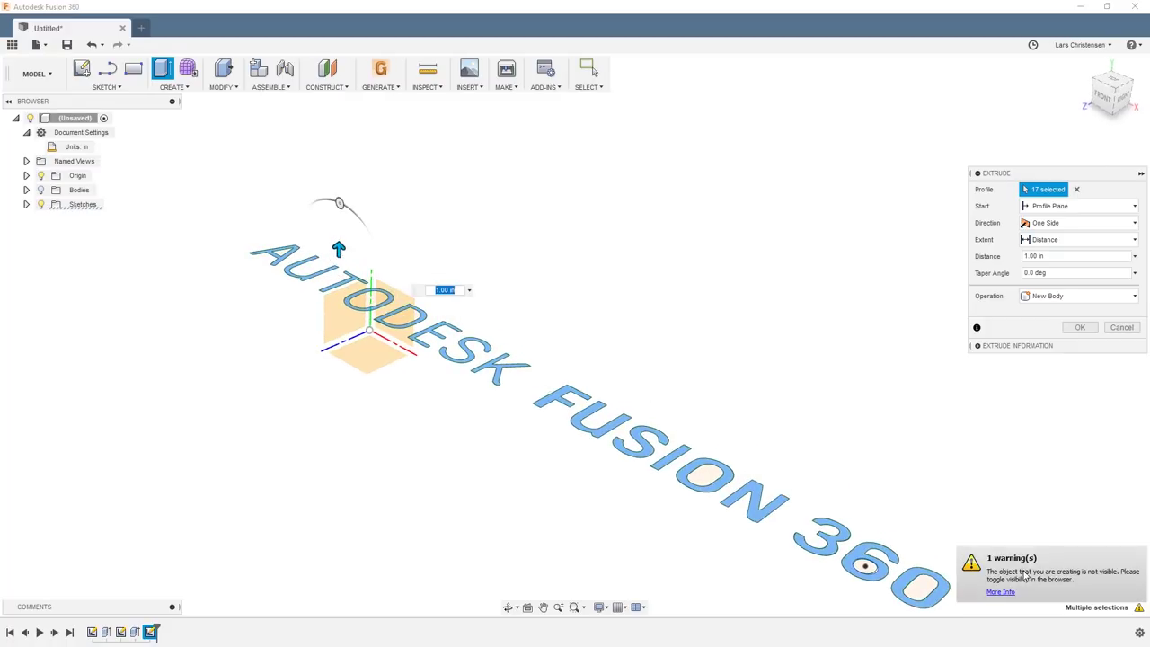
left_click(41, 191)
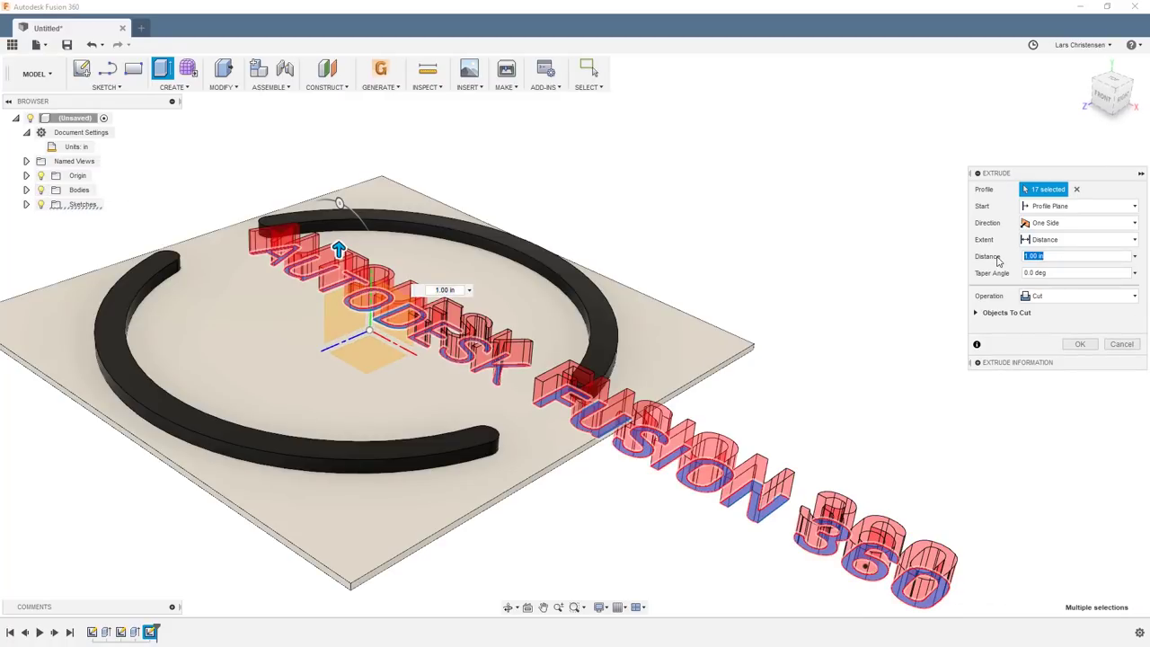
type(".5")
left_click(1061, 297)
left_click(1048, 355)
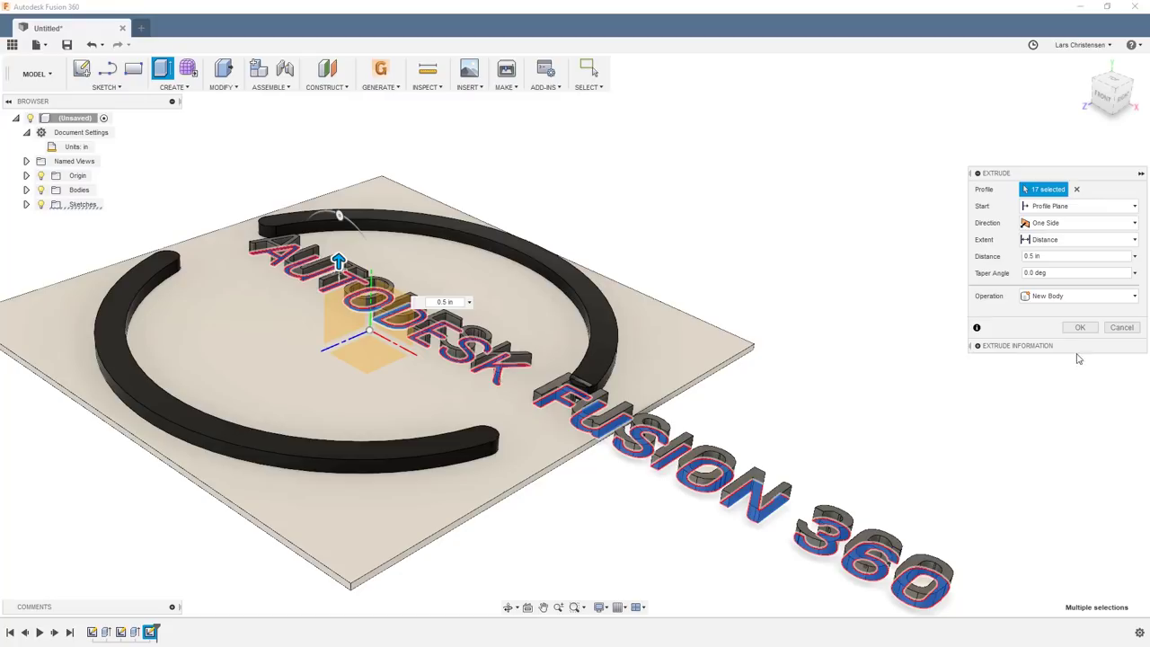
left_click(1083, 345)
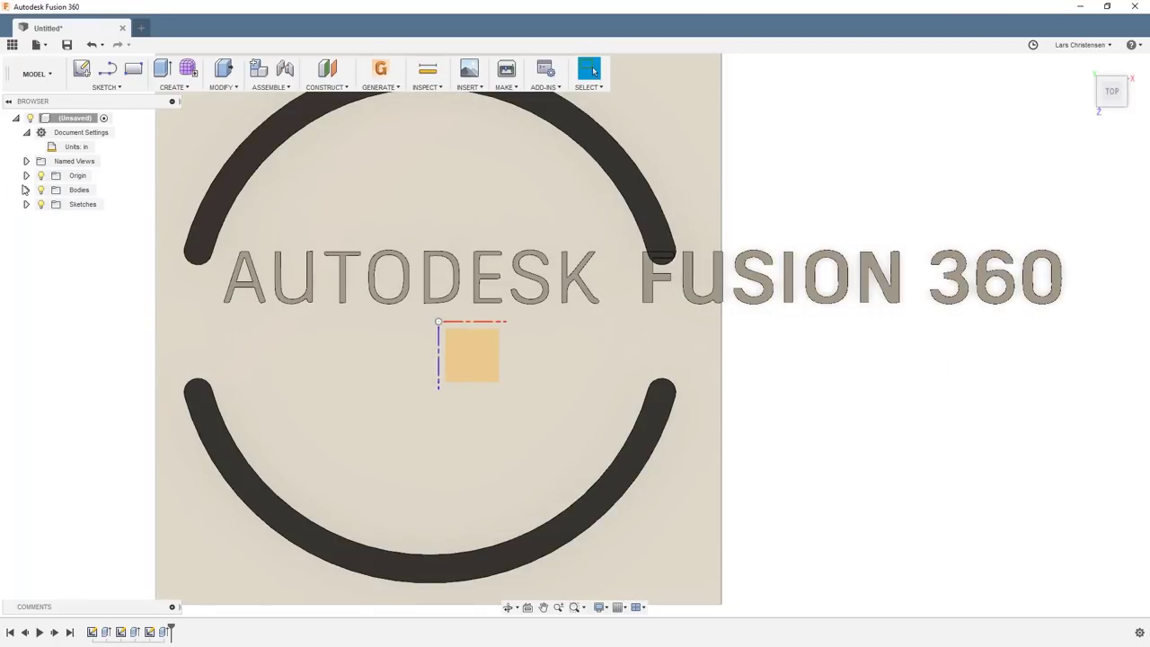
Hide the plate and the upper arc, and start Move/Copy on the letter bodies of FUSION 360.
left_click(27, 189)
left_click(51, 218)
left_click_drag(635, 210, 1114, 334)
right_click(1014, 390)
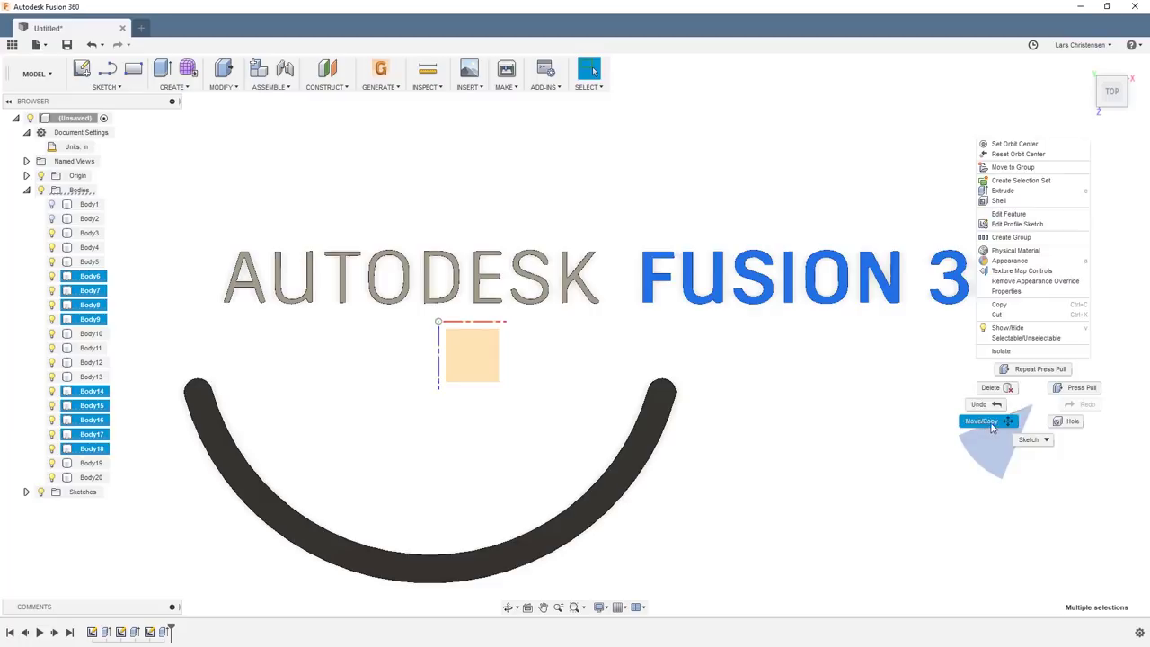
left_click(958, 419)
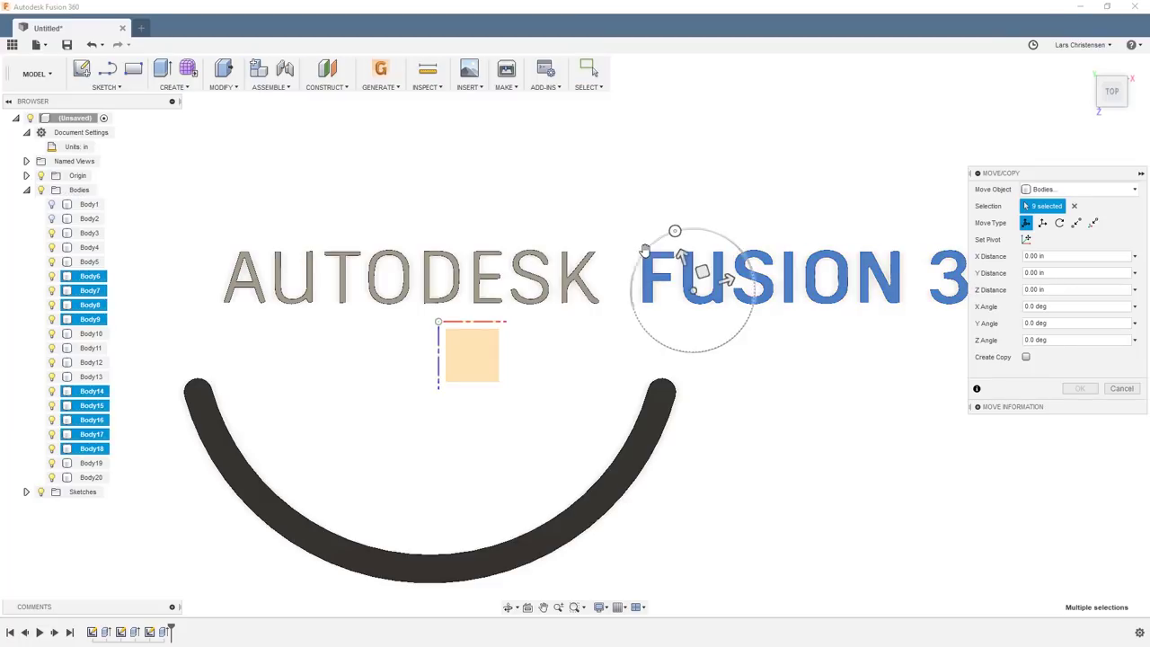